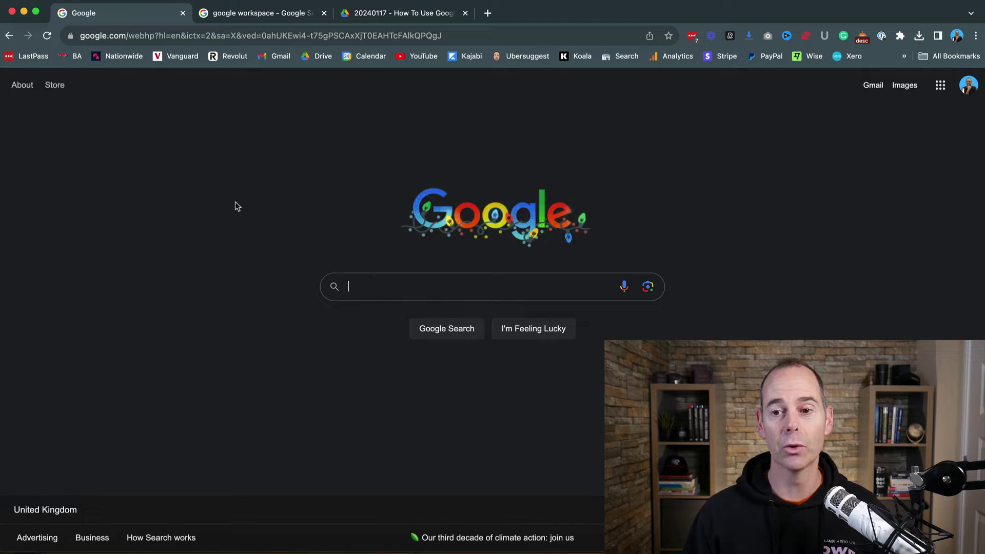
Open the sponsored Google Workspace products page, then go back to the tutorial's Drive folder tab.
{"action": "left_click", "coordinate": [261, 13]}
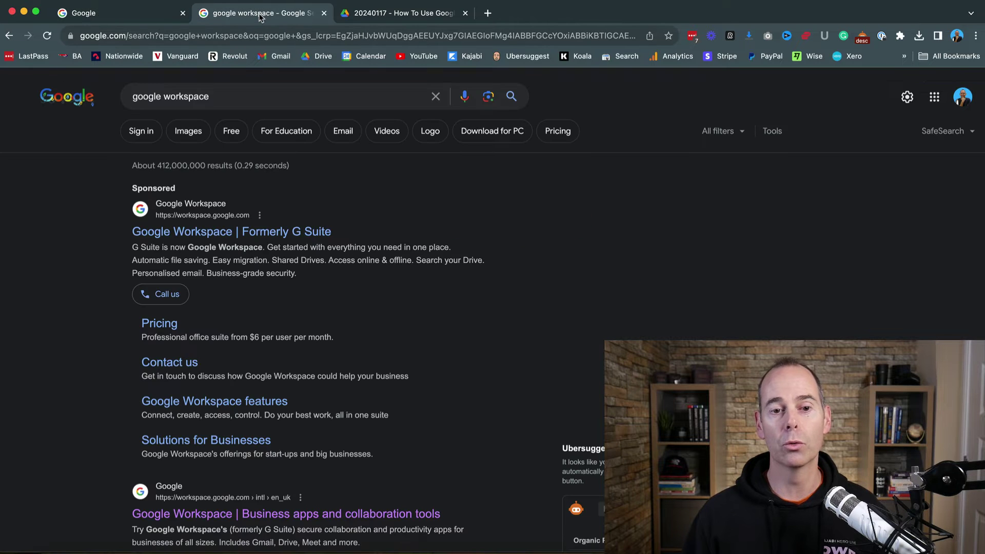
{"action": "left_click", "coordinate": [234, 233]}
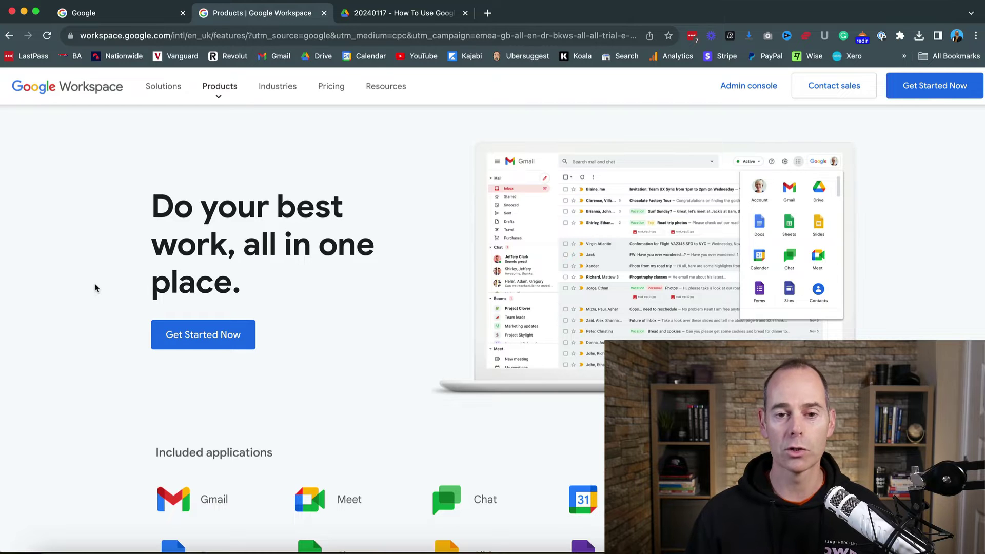
{"action": "left_click", "coordinate": [392, 19]}
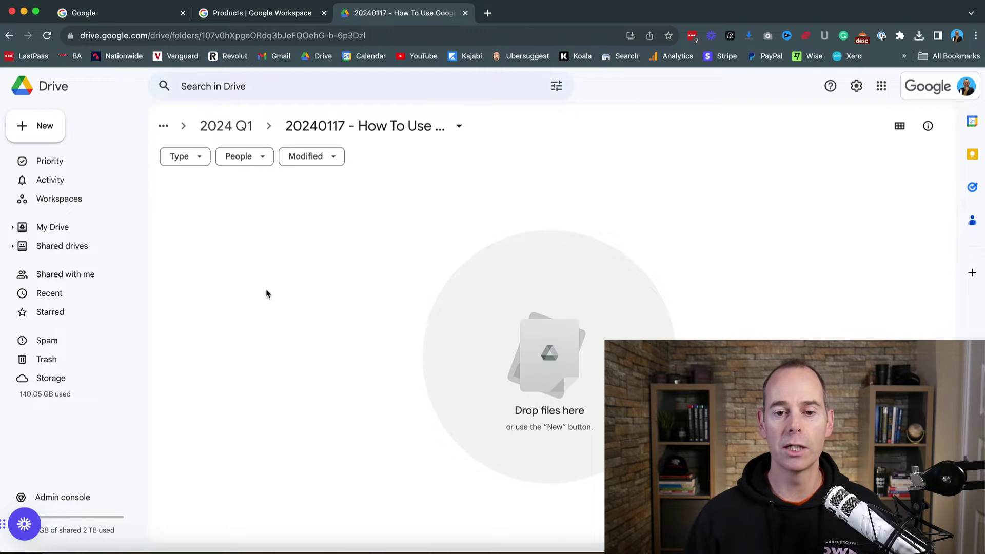
Look through the Google apps launcher list, then close it.
{"action": "left_click", "coordinate": [882, 88]}
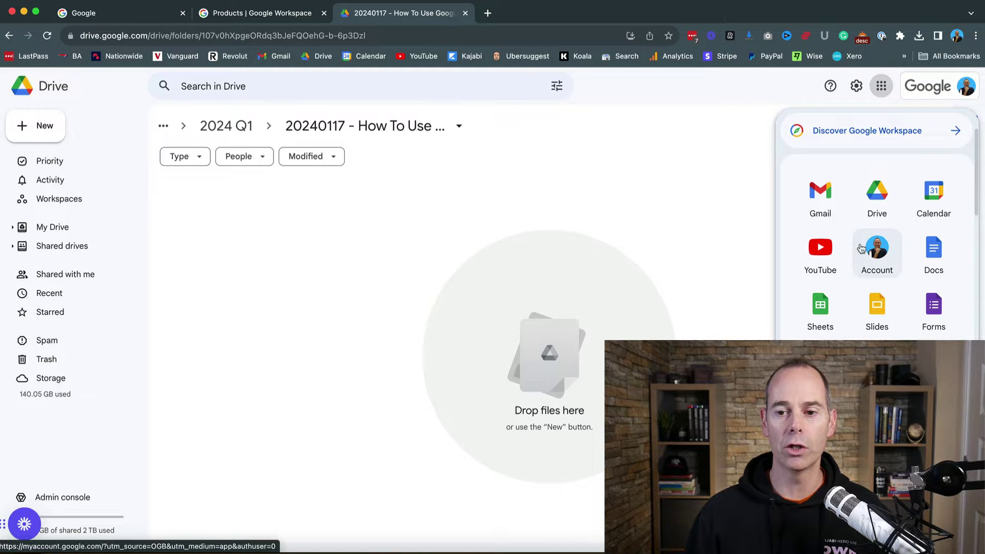
{"action": "scroll", "coordinate": [858, 256], "scroll_direction": "down", "scroll_amount": 2}
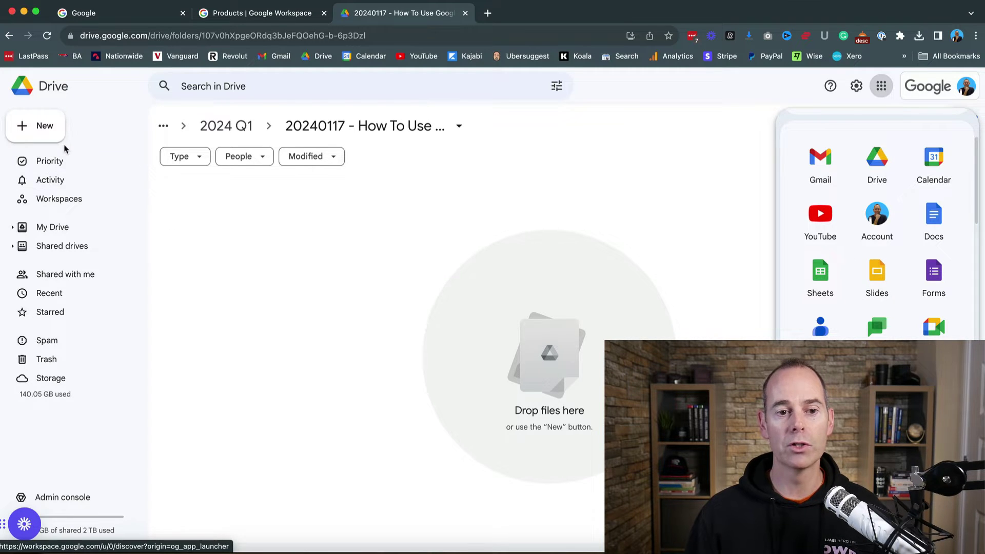
{"action": "left_click", "coordinate": [51, 130]}
Create a new blank Google Slides presentation in the tutorial folder.
{"action": "left_click", "coordinate": [50, 129]}
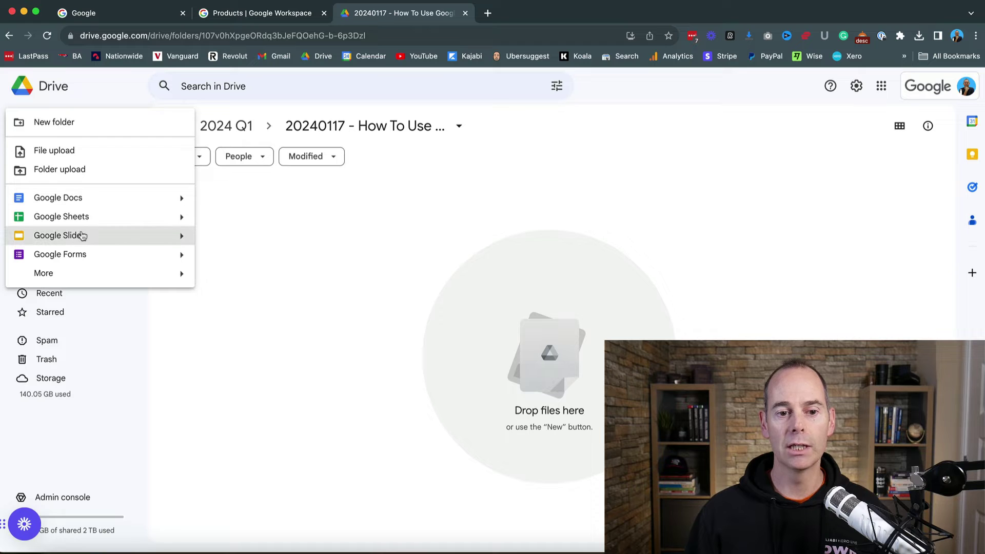
{"action": "mouse_move", "coordinate": [183, 241]}
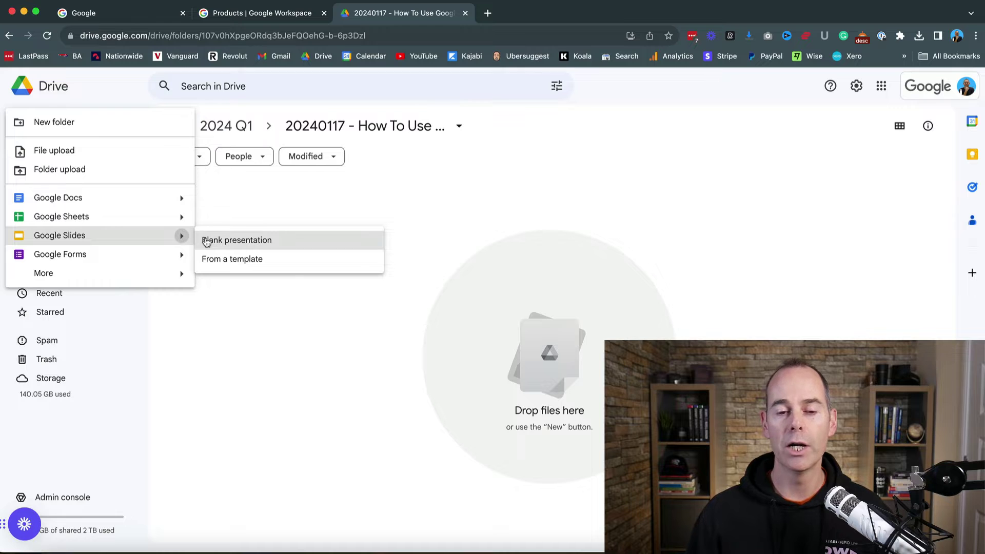
{"action": "left_click", "coordinate": [206, 242]}
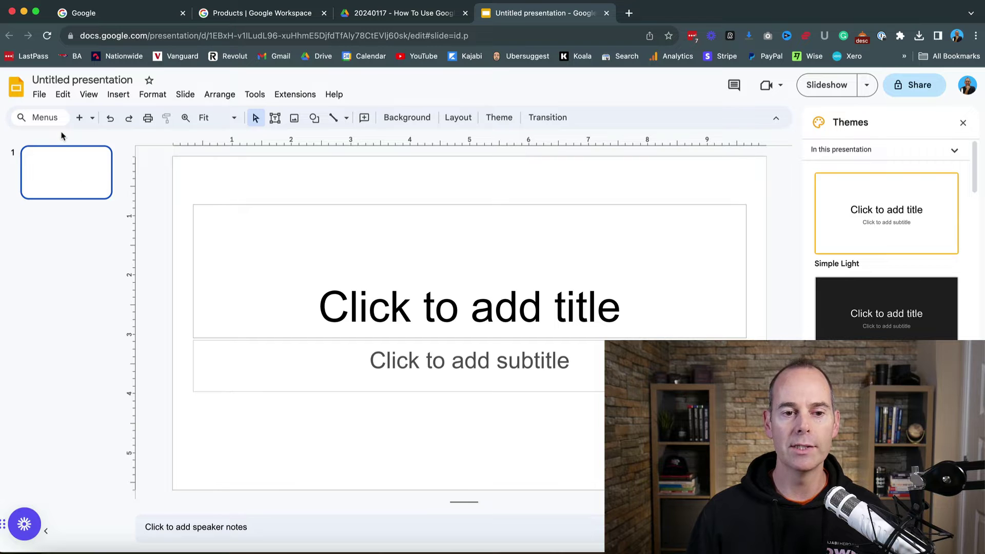
Add a 'Title and two columns' slide as slide 2, then reselect slide 1.
{"action": "left_click", "coordinate": [93, 119]}
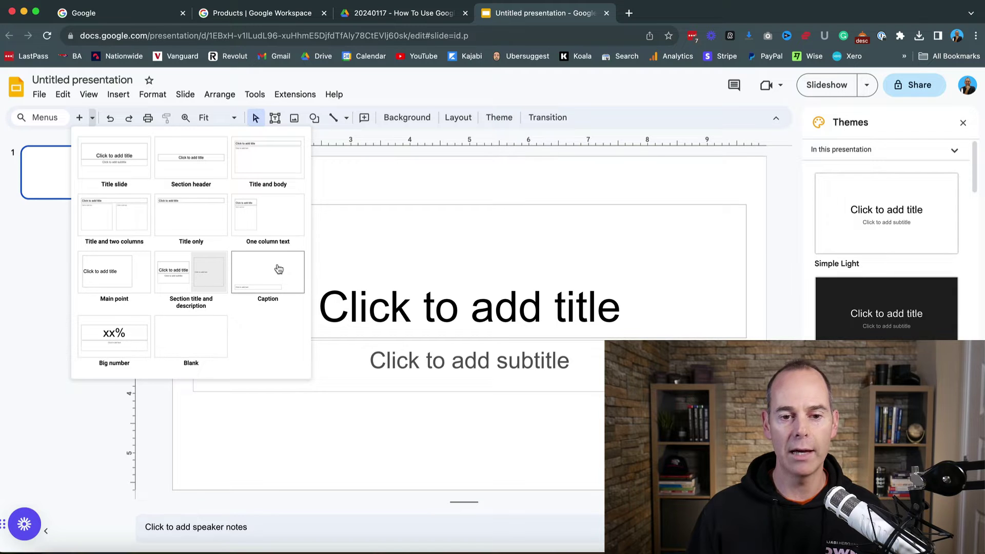
{"action": "left_click", "coordinate": [125, 217]}
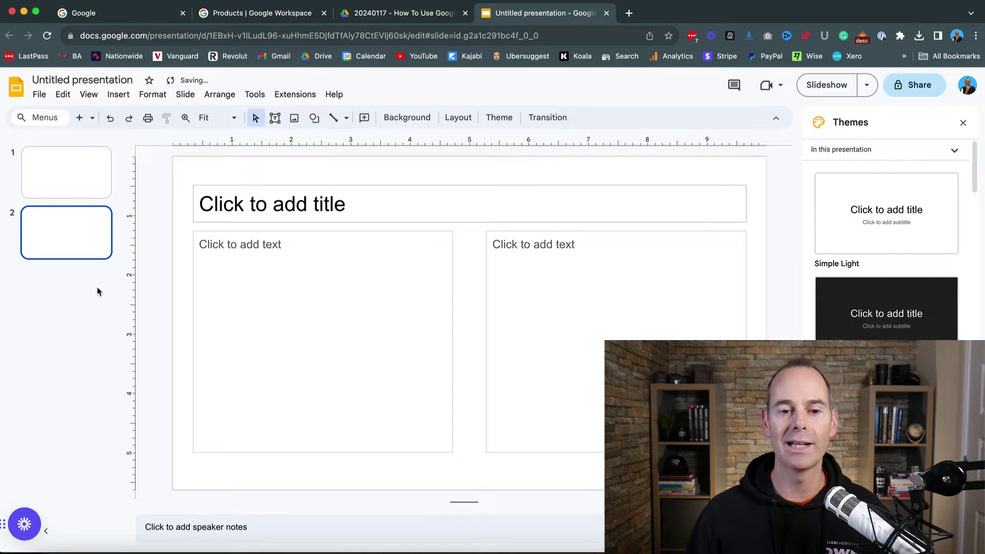
{"action": "left_click", "coordinate": [67, 180]}
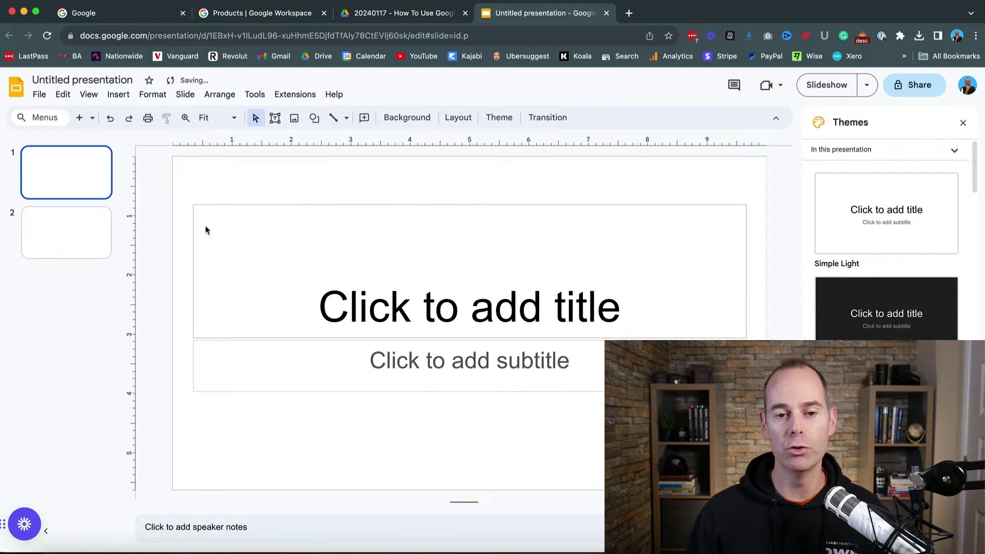
Title the first slide 'Title Slide' in bold blue text.
{"action": "left_click", "coordinate": [438, 307]}
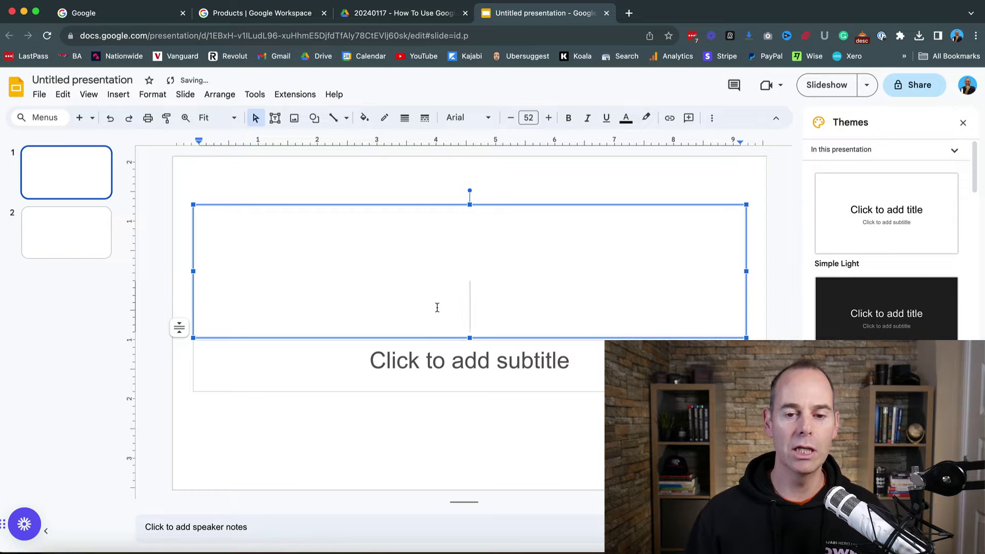
{"action": "type", "text": "Title Slide"}
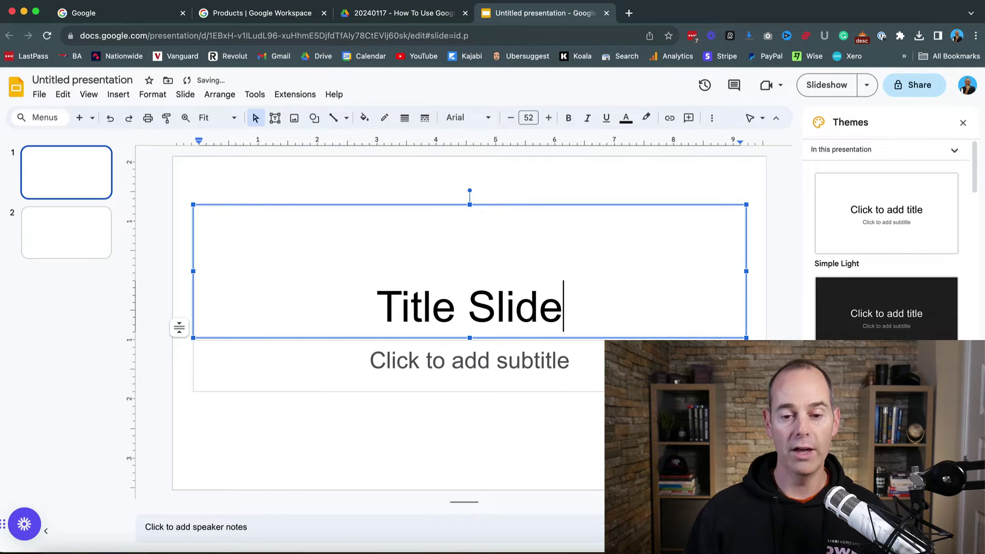
{"action": "triple_click", "coordinate": [442, 325]}
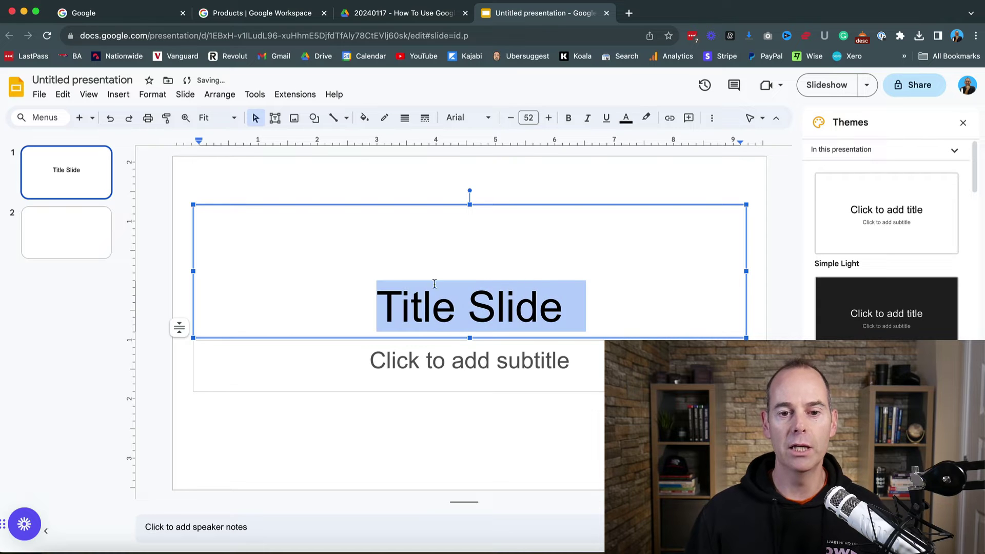
{"action": "left_click", "coordinate": [568, 118]}
{"action": "left_click", "coordinate": [626, 118]}
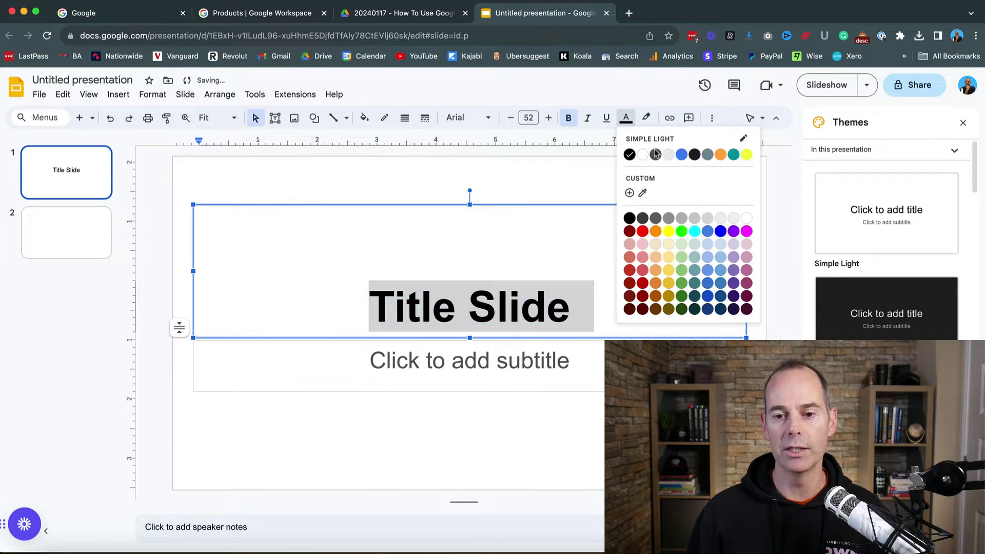
{"action": "left_click", "coordinate": [680, 155]}
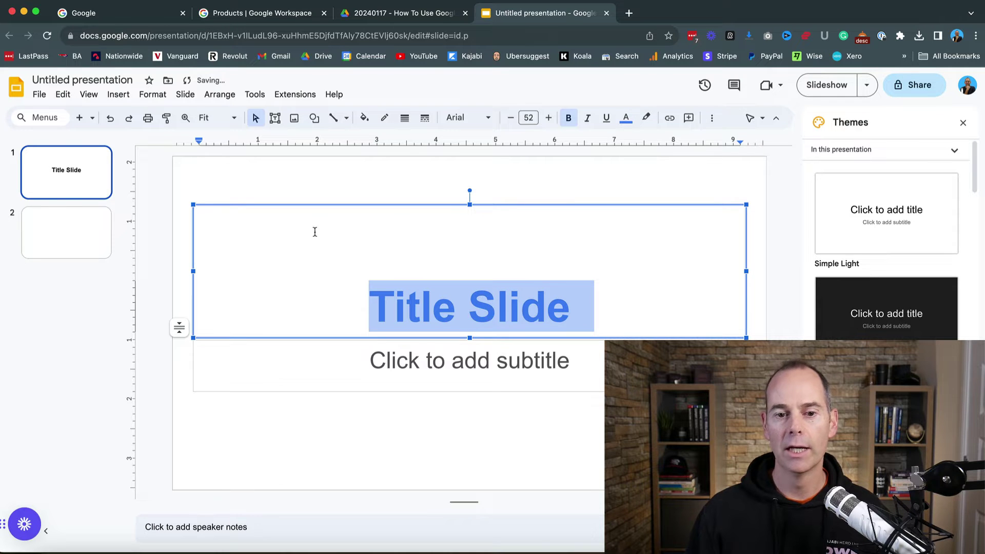
Enter 'Subheader' as the first slide's subtitle.
{"action": "left_click", "coordinate": [387, 358]}
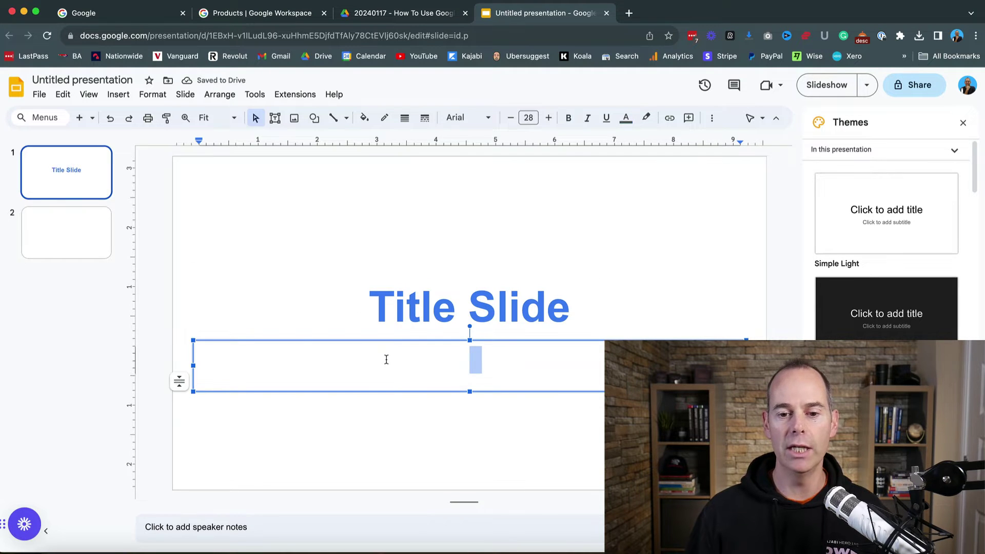
{"action": "left_click", "coordinate": [163, 295]}
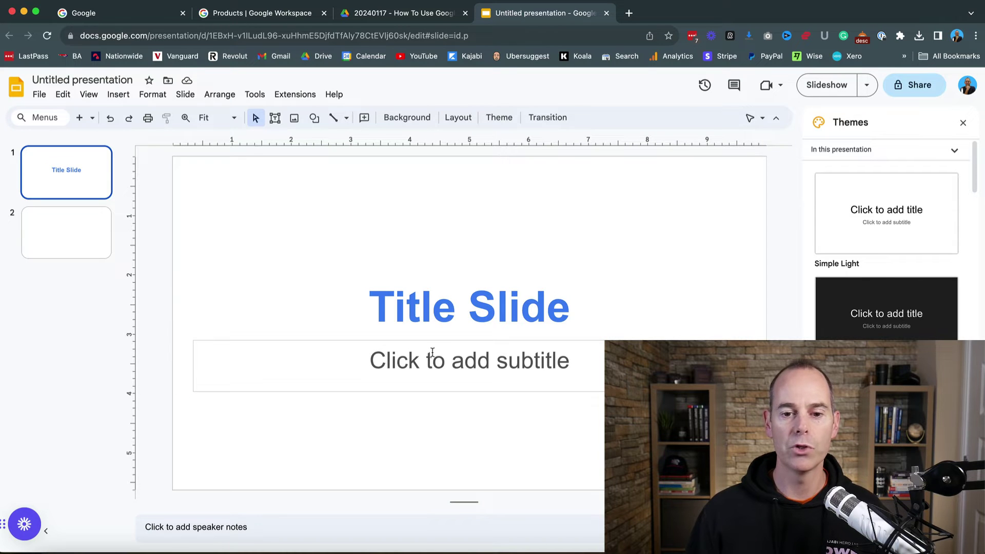
{"action": "type", "text": "Subt"}
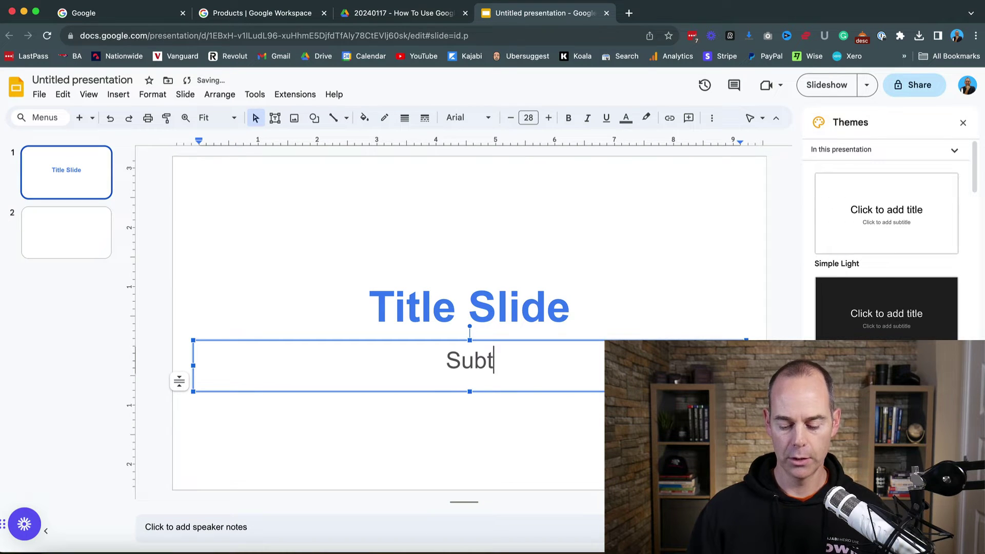
{"action": "type", "text": "itle"}
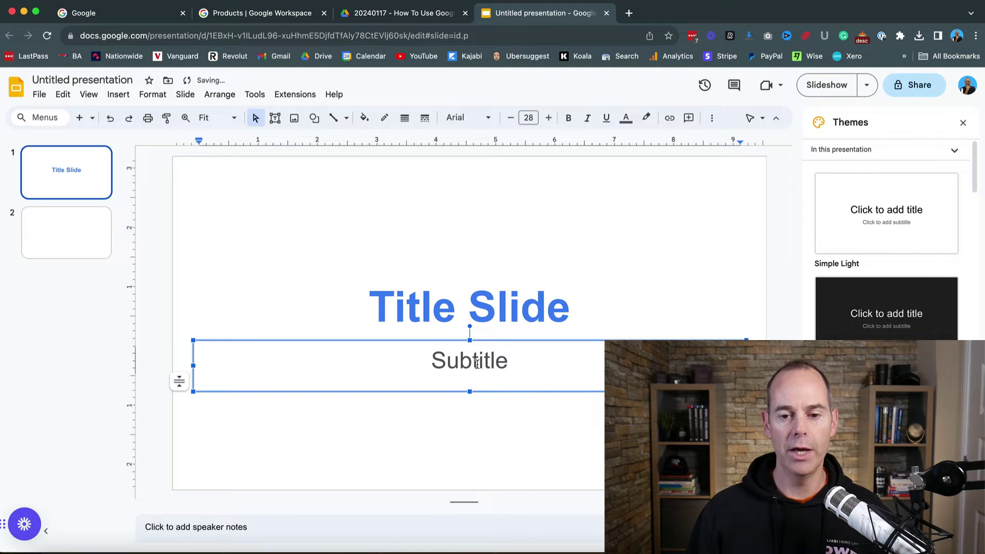
{"action": "left_click_drag", "start_coordinate": [471, 359], "coordinate": [563, 365]}
{"action": "type", "text": "header"}
Scroll through the Themes panel without applying any theme, then close the panel.
{"action": "left_click", "coordinate": [185, 306]}
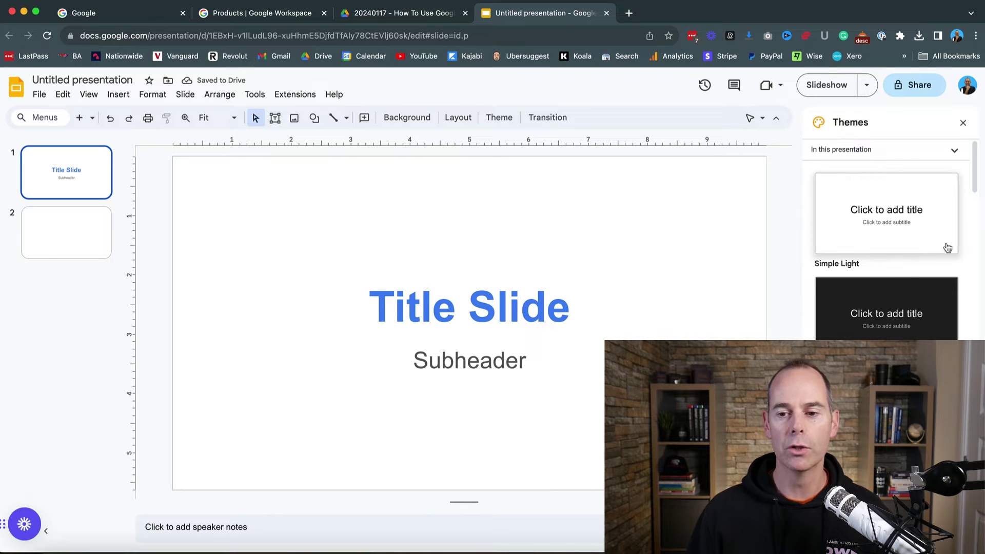
{"action": "scroll", "coordinate": [877, 315], "scroll_direction": "down", "scroll_amount": 3}
{"action": "scroll", "coordinate": [878, 317], "scroll_direction": "down", "scroll_amount": 10}
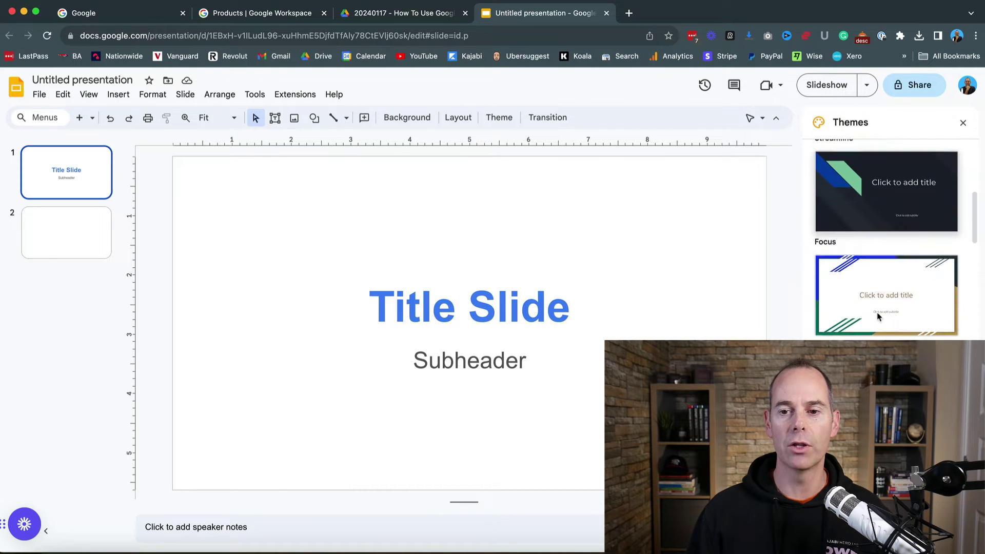
{"action": "scroll", "coordinate": [878, 317], "scroll_direction": "down", "scroll_amount": 10}
{"action": "scroll", "coordinate": [878, 317], "scroll_direction": "down", "scroll_amount": 10}
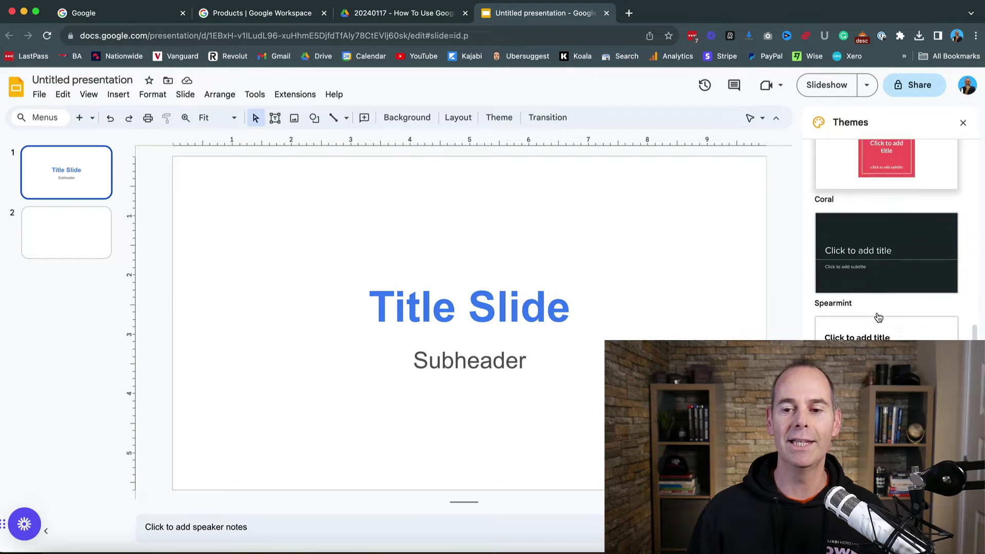
{"action": "scroll", "coordinate": [879, 317], "scroll_direction": "up", "scroll_amount": 20}
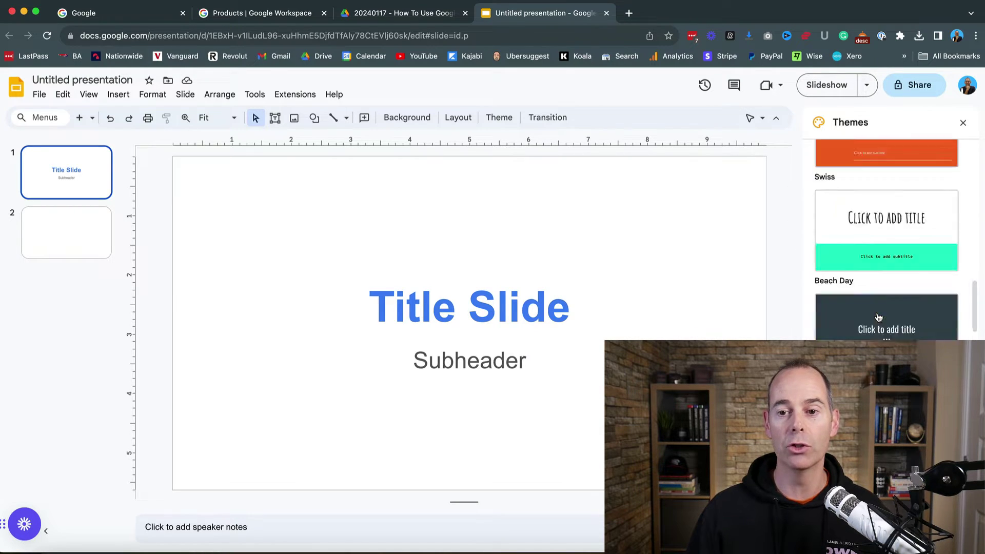
{"action": "left_click", "coordinate": [963, 123]}
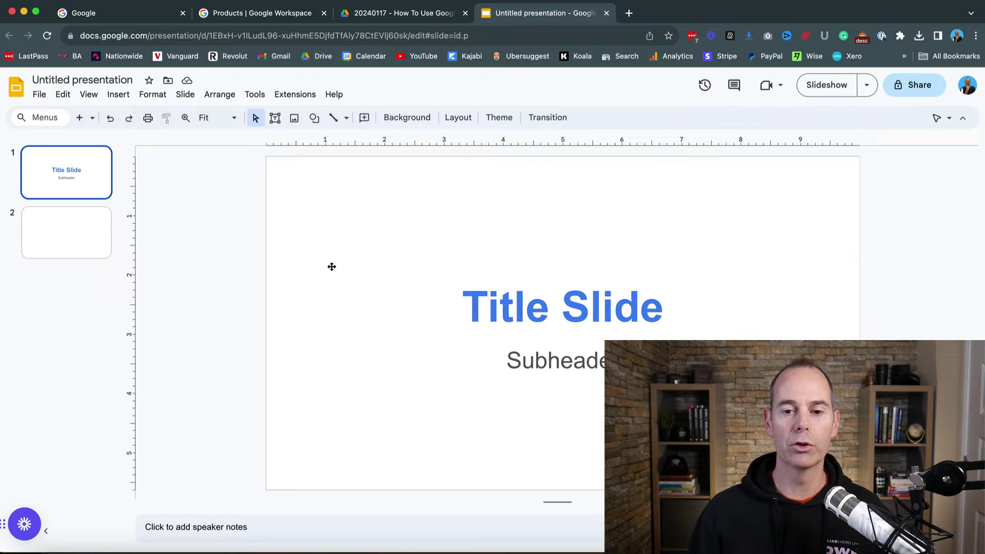
On slide 2, type 'Subtitle' as the title, fixing a typo.
{"action": "left_click", "coordinate": [78, 234]}
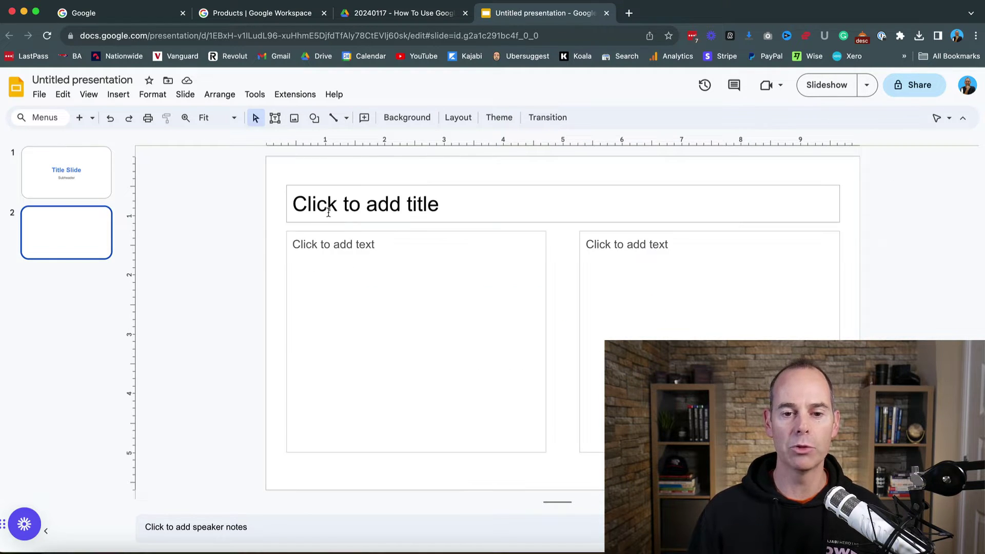
{"action": "left_click", "coordinate": [330, 208]}
{"action": "type", "text": "Subtit;e"}
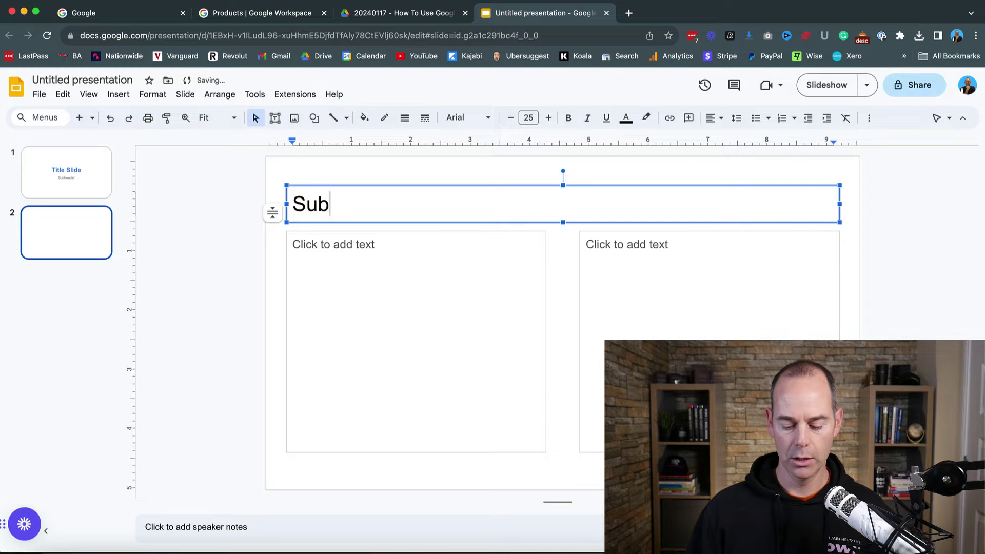
{"action": "key", "text": "BackSpace"}
{"action": "key", "text": "BackSpace"}
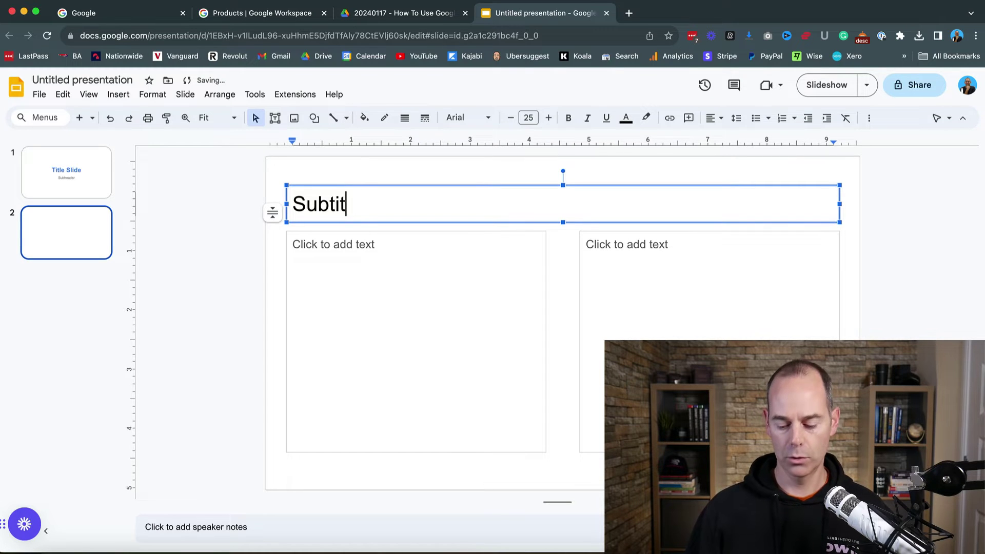
{"action": "type", "text": "le"}
Make the slide 2 title 'Subtitle' bold and blue.
{"action": "triple_click", "coordinate": [318, 206]}
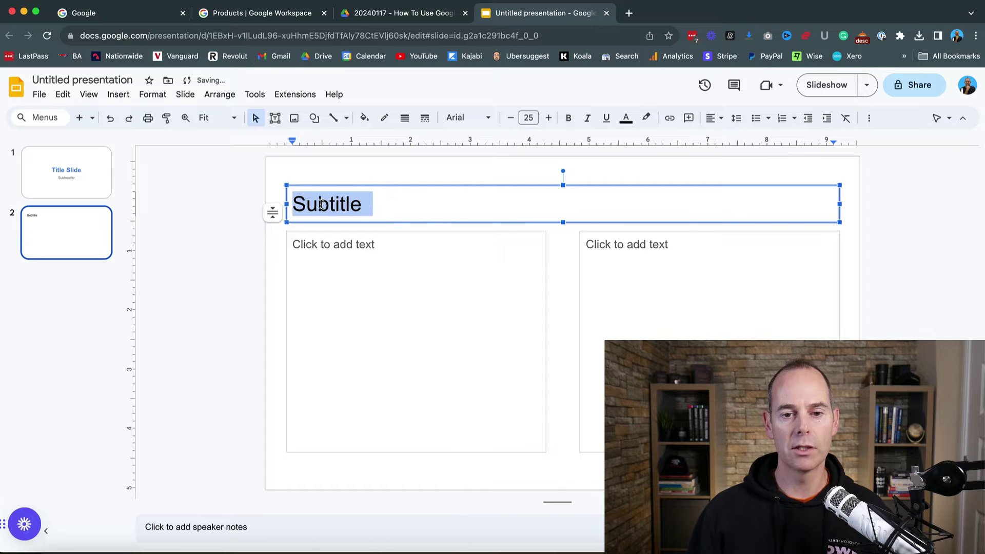
{"action": "key", "text": "ctrl+b"}
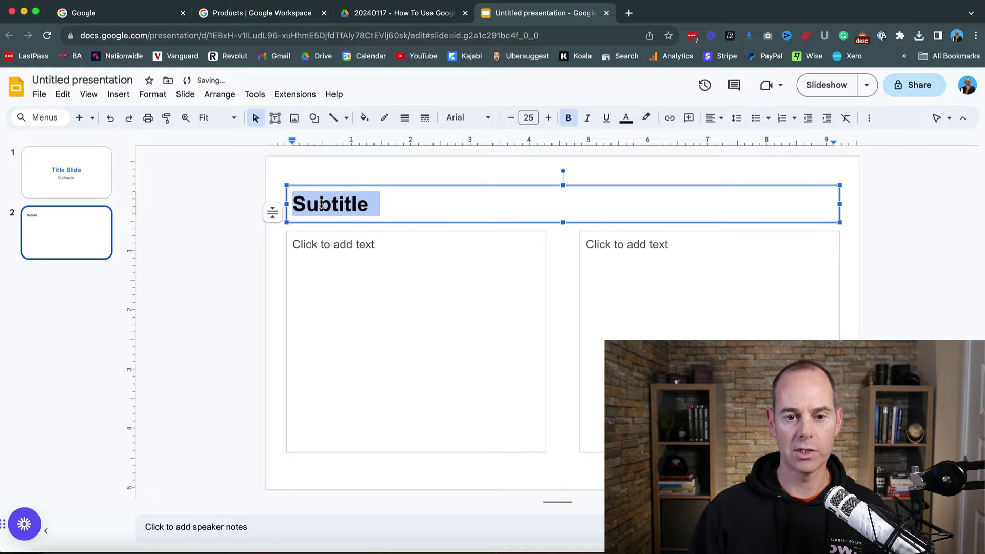
{"action": "left_click", "coordinate": [626, 118]}
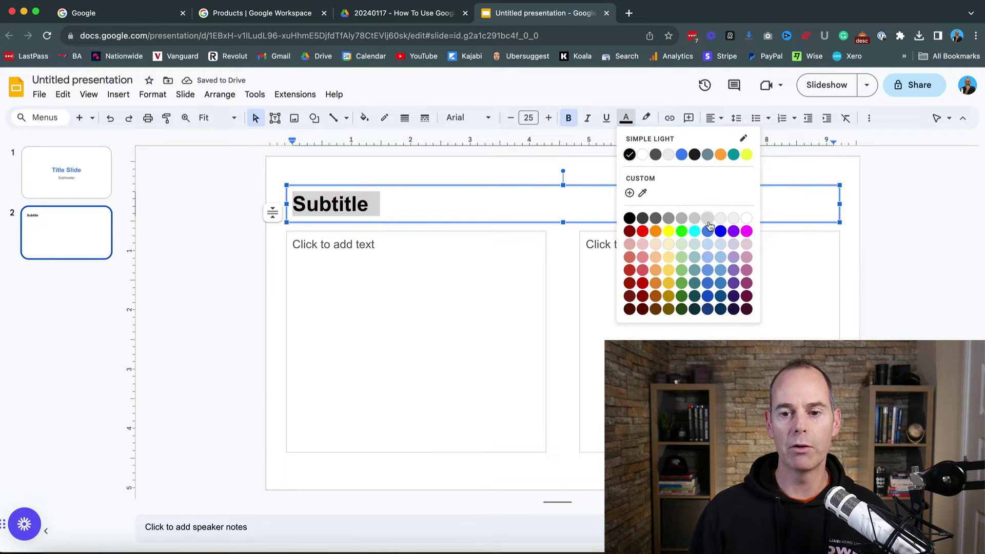
{"action": "left_click", "coordinate": [681, 154]}
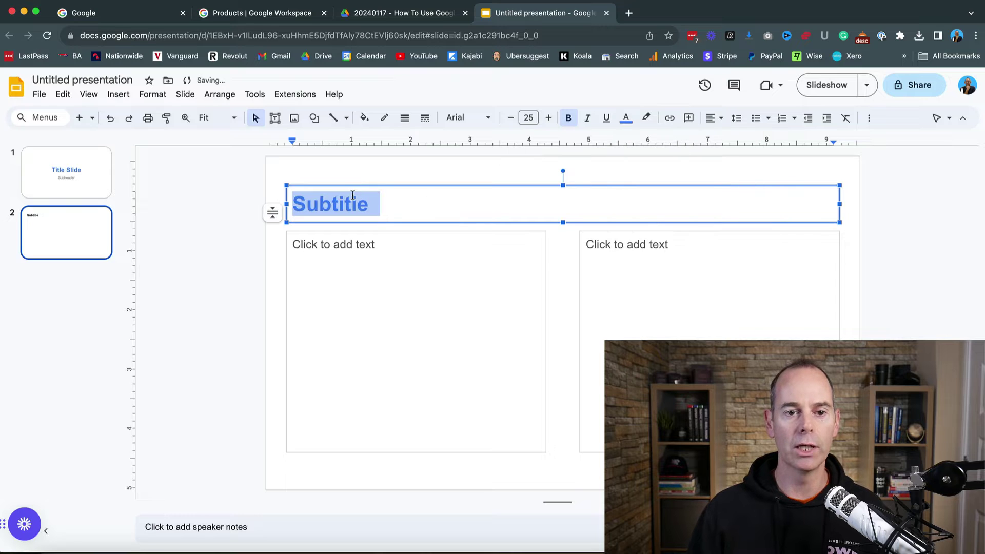
{"action": "left_click", "coordinate": [190, 200]}
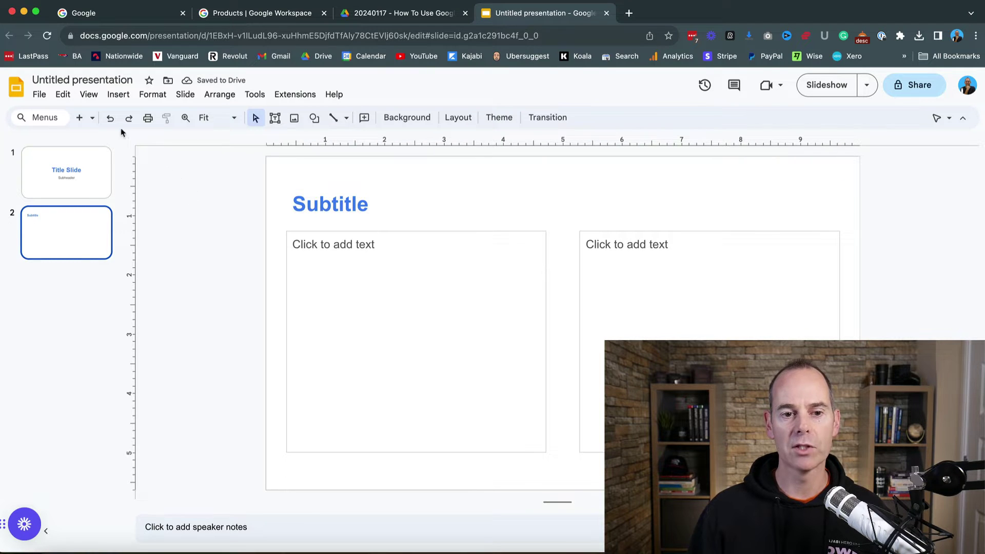
Browse the Slide menu for theme options.
{"action": "left_click", "coordinate": [88, 95]}
{"action": "mouse_move", "coordinate": [149, 97]}
{"action": "mouse_move", "coordinate": [88, 96]}
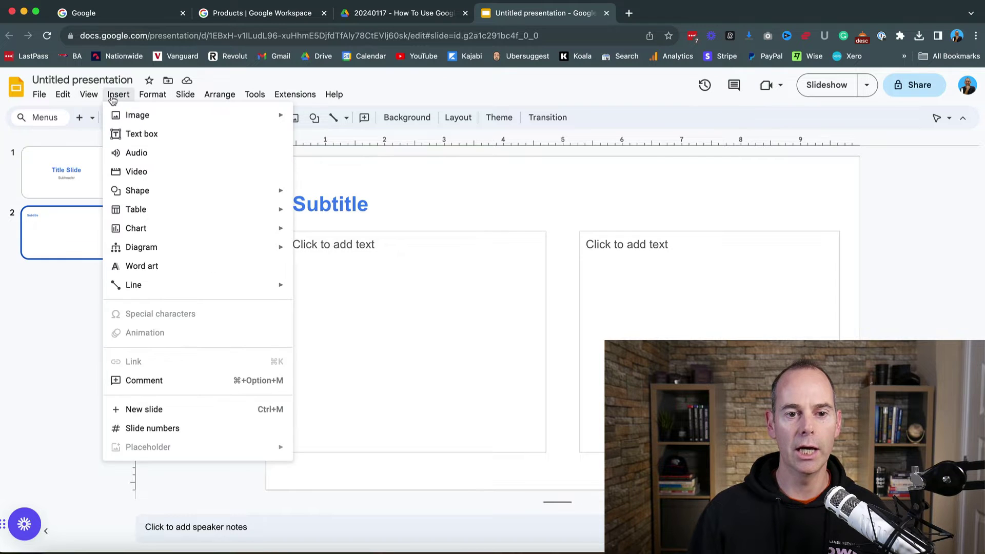
{"action": "mouse_move", "coordinate": [187, 98]}
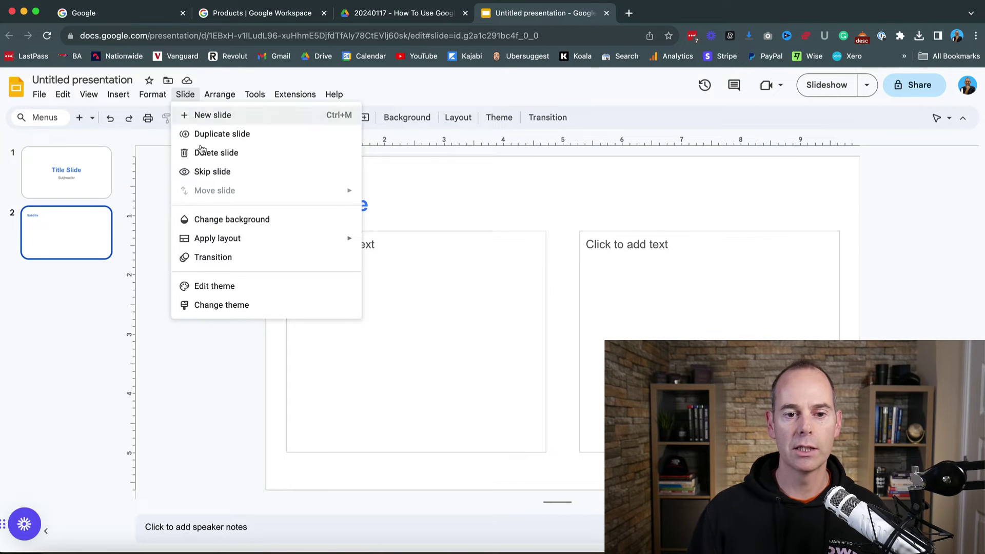
In the theme editor, set the theme master's background colour to light grey.
{"action": "left_click", "coordinate": [216, 287]}
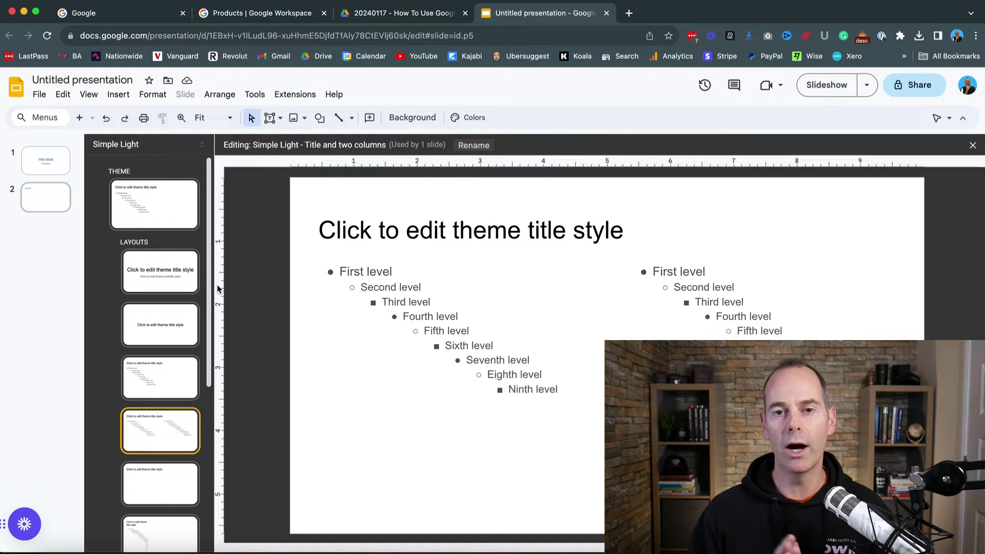
{"action": "left_click", "coordinate": [166, 210]}
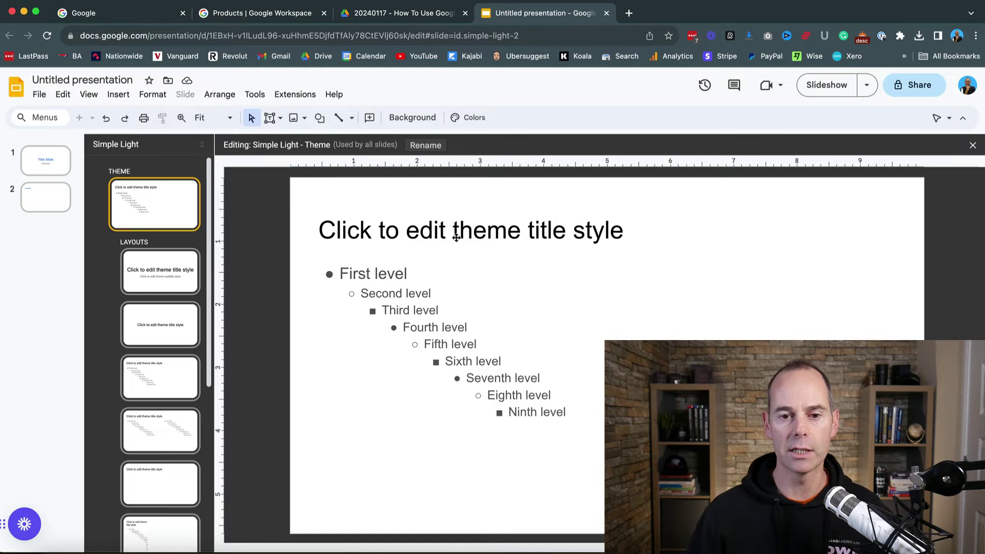
{"action": "left_click", "coordinate": [424, 117]}
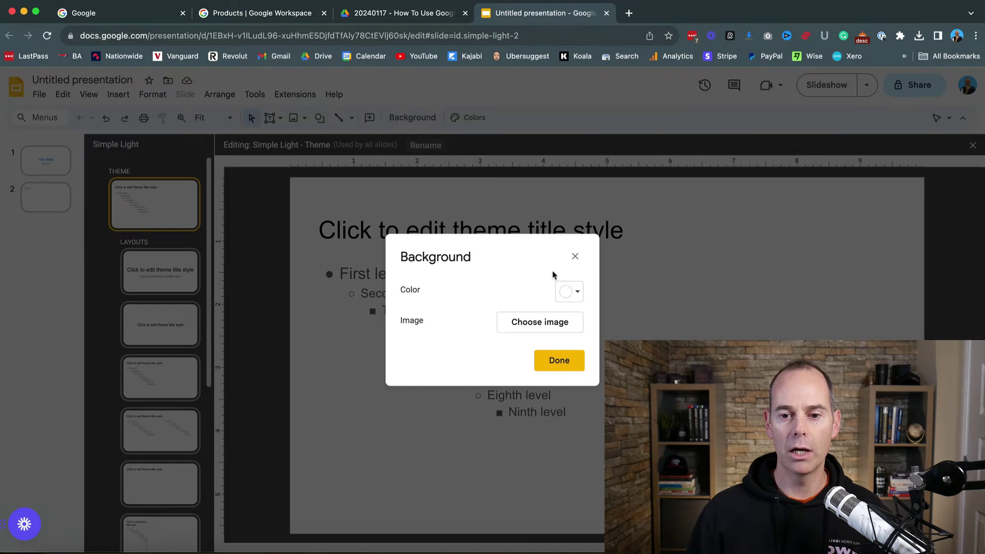
{"action": "left_click", "coordinate": [579, 294]}
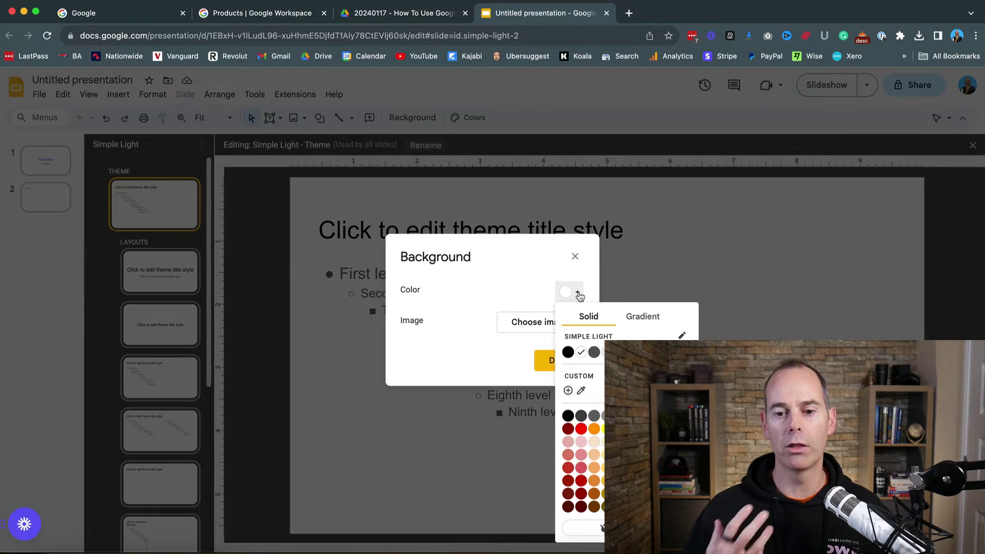
{"action": "left_click", "coordinate": [619, 415]}
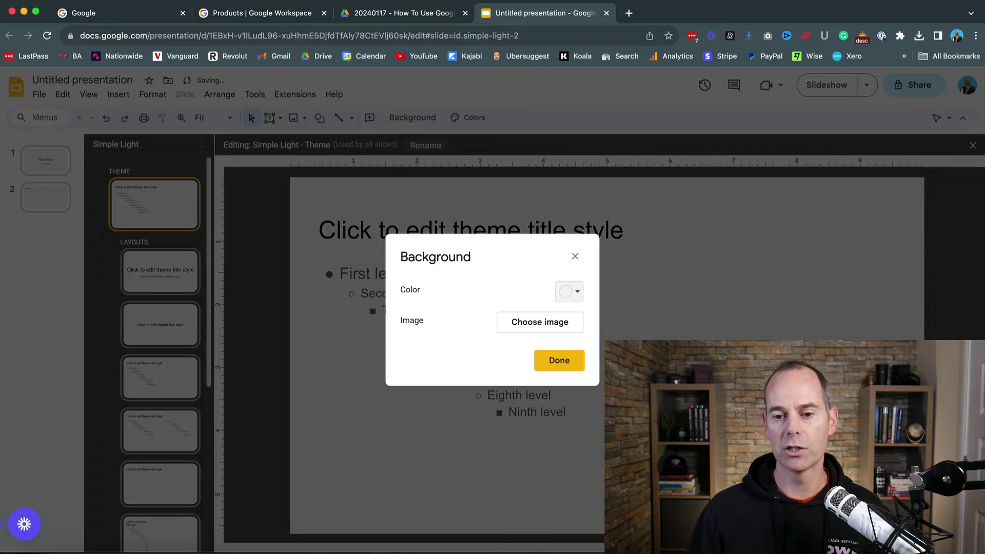
{"action": "left_click", "coordinate": [574, 369]}
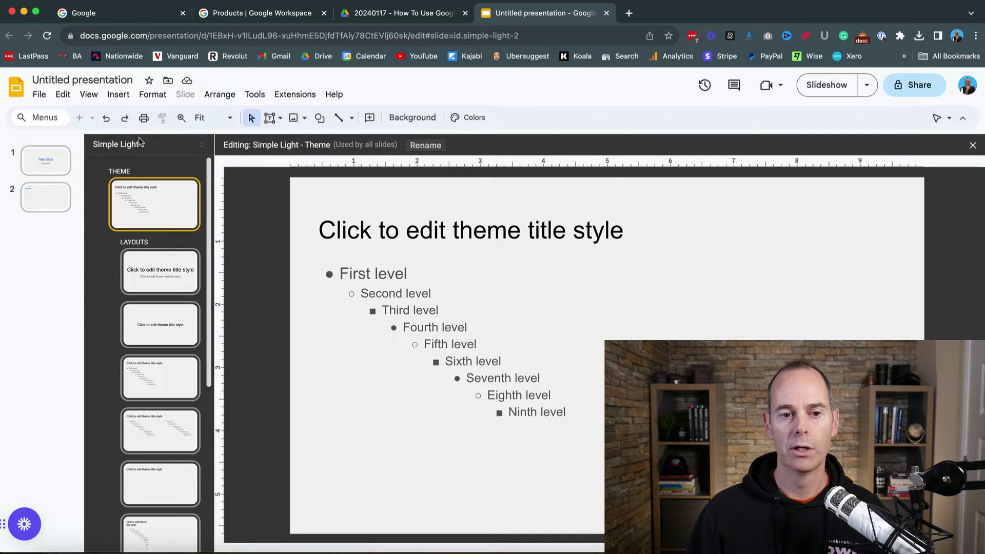
Upload 'Main Logo (Transparent Background).png' to the theme master and shrink it to the top right.
{"action": "left_click", "coordinate": [118, 95]}
{"action": "mouse_move", "coordinate": [132, 117]}
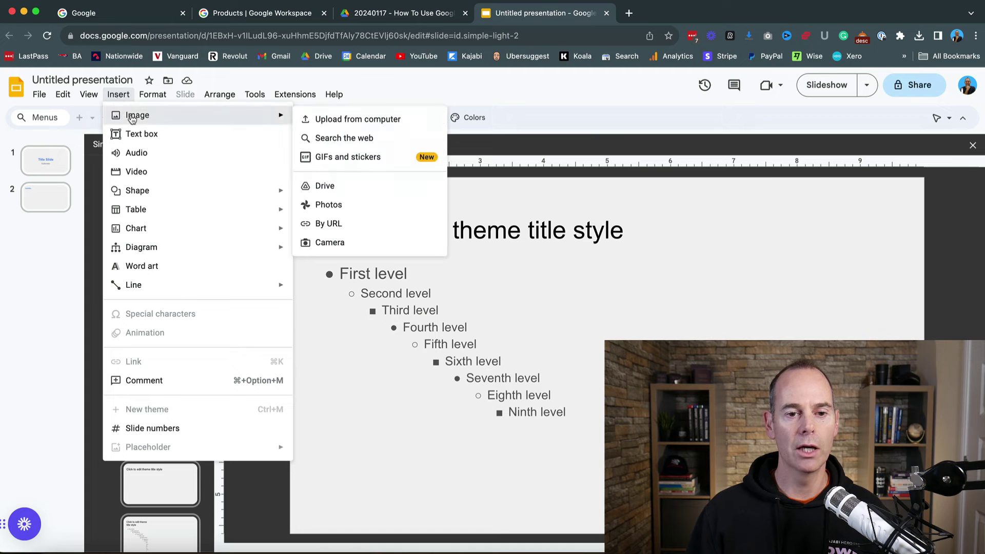
{"action": "left_click", "coordinate": [318, 119]}
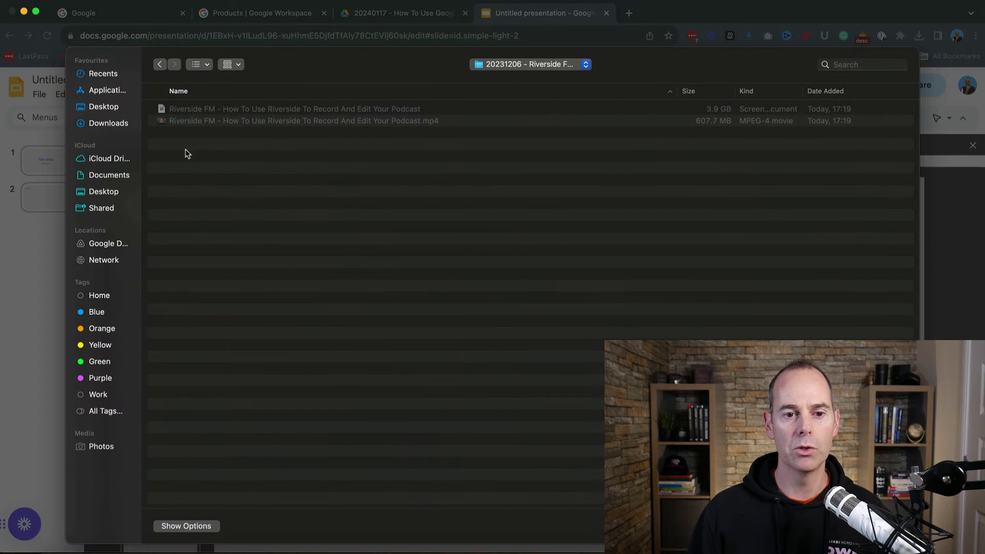
{"action": "left_click", "coordinate": [116, 110]}
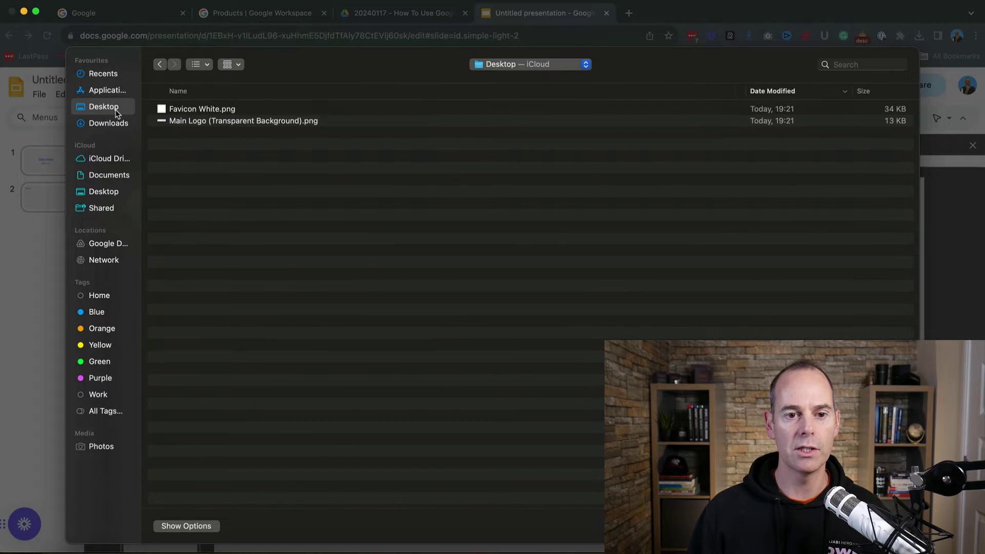
{"action": "left_click", "coordinate": [196, 122]}
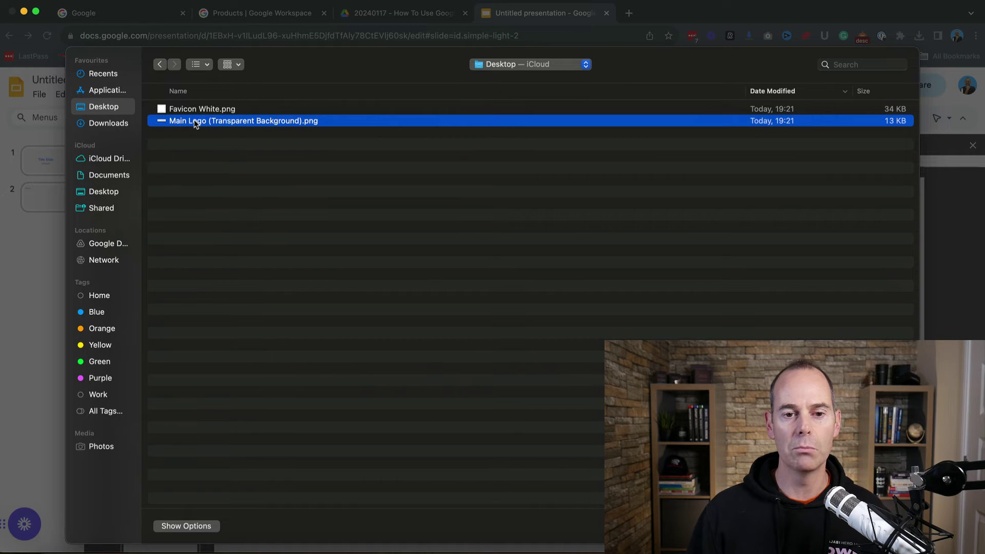
{"action": "double_click", "coordinate": [195, 122]}
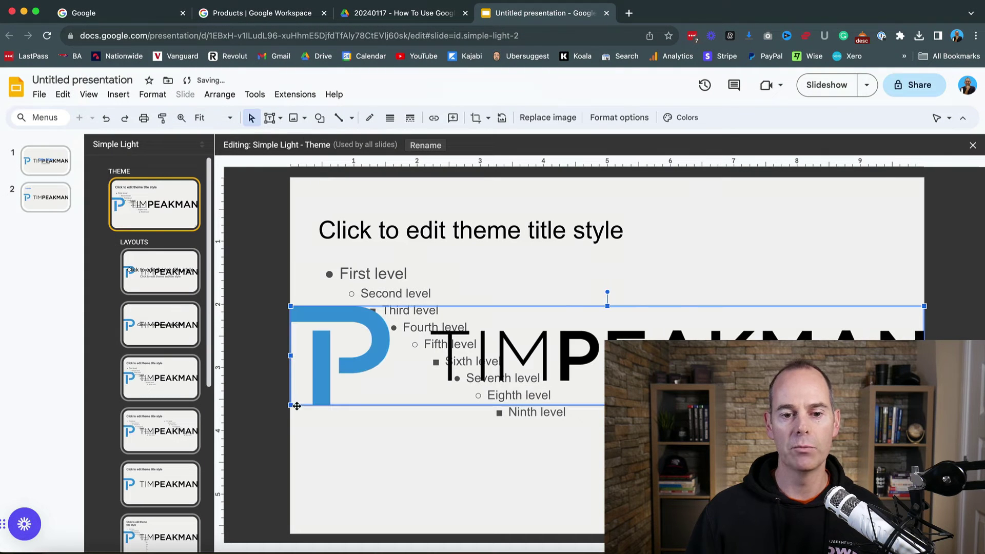
{"action": "left_click_drag", "start_coordinate": [290, 406], "coordinate": [763, 231]}
Close the theme editor and add slide 3, which shows the grey background and logo.
{"action": "left_click", "coordinate": [47, 226]}
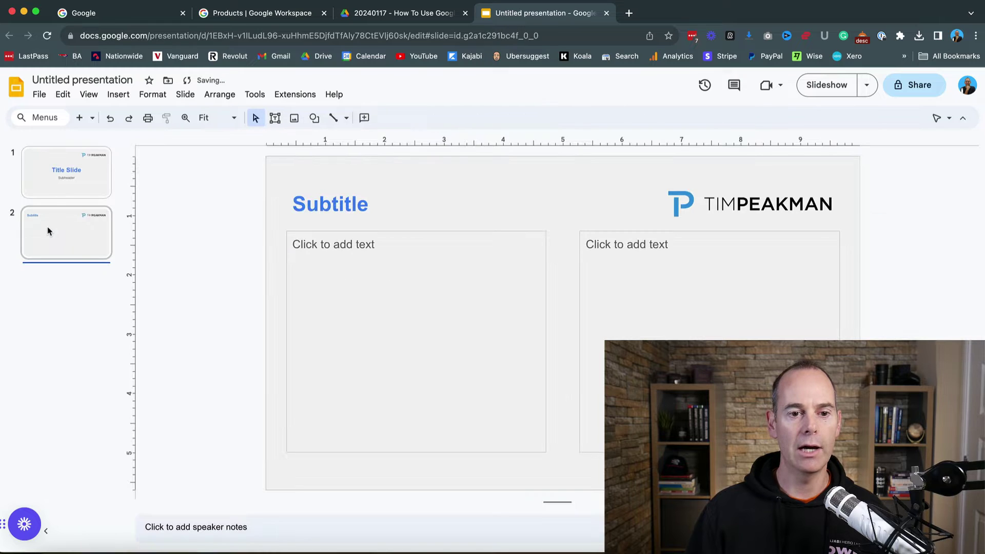
{"action": "left_click", "coordinate": [79, 119]}
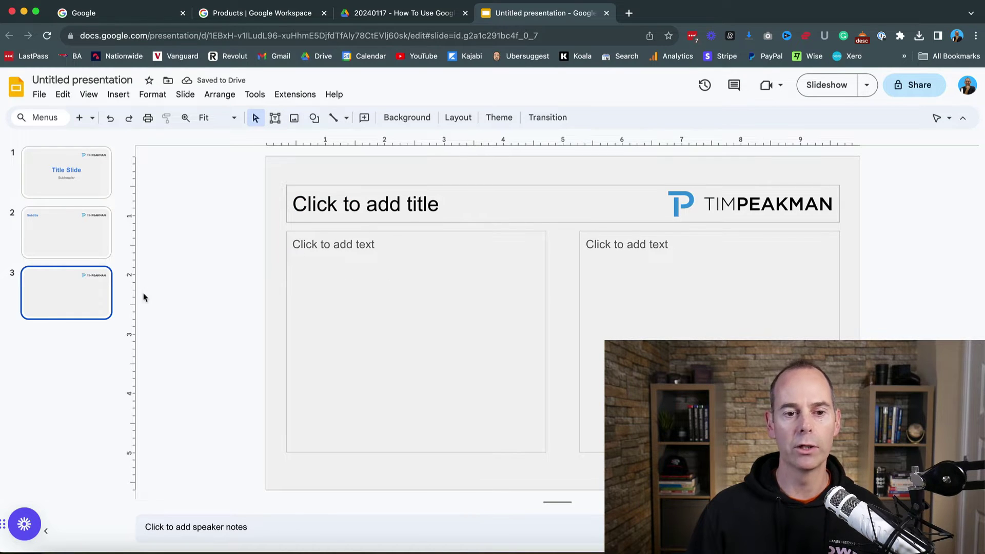
{"action": "left_click", "coordinate": [77, 348]}
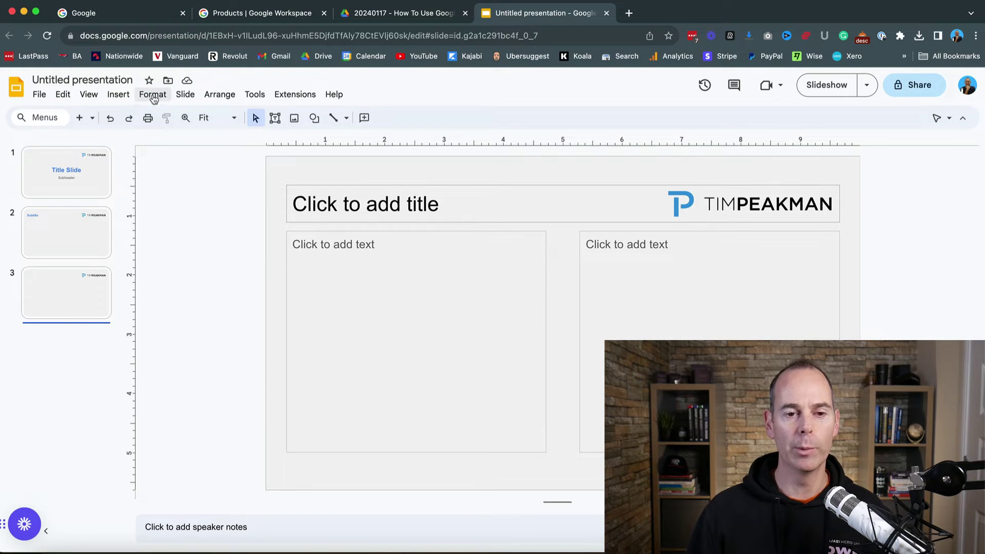
Reopen Edit theme and delete the TIMPEAKMAN logo from the theme master.
{"action": "left_click", "coordinate": [88, 96]}
{"action": "mouse_move", "coordinate": [181, 97]}
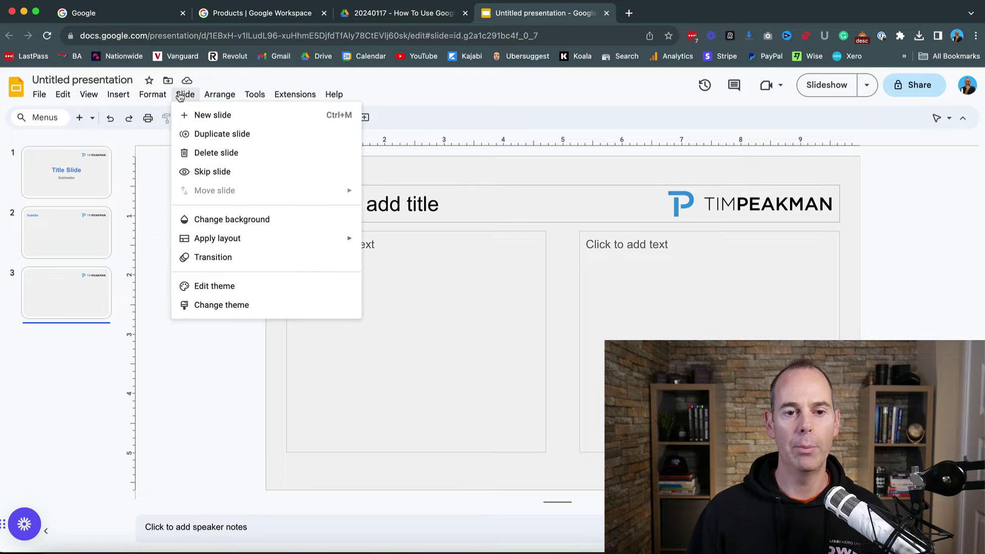
{"action": "left_click", "coordinate": [206, 287]}
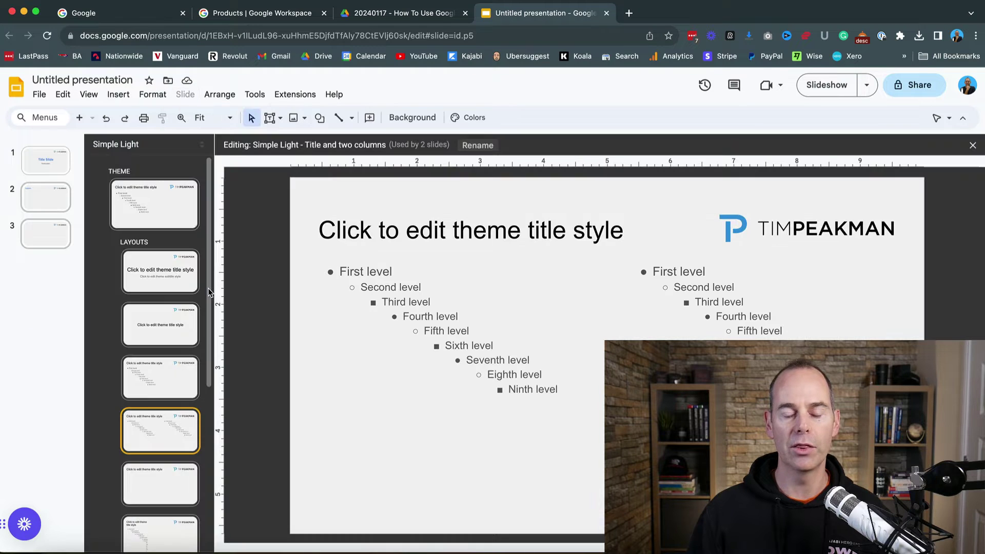
{"action": "left_click", "coordinate": [719, 226]}
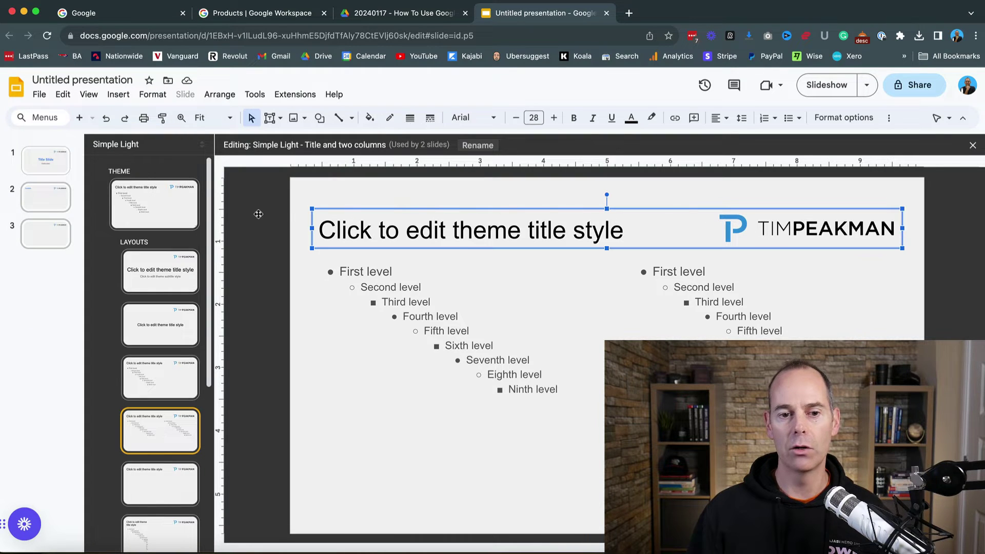
{"action": "left_click", "coordinate": [168, 211]}
{"action": "left_click", "coordinate": [743, 225]}
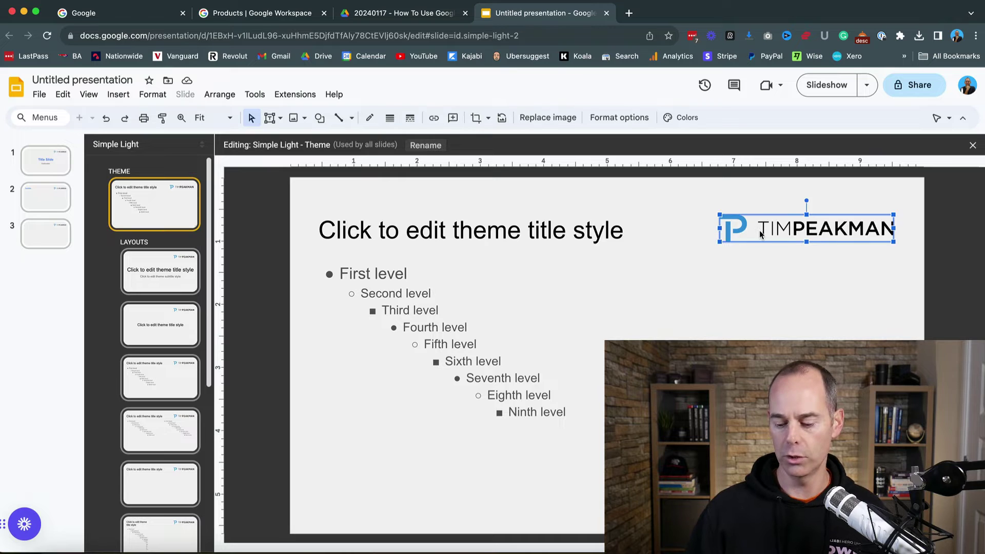
{"action": "key", "text": "Delete"}
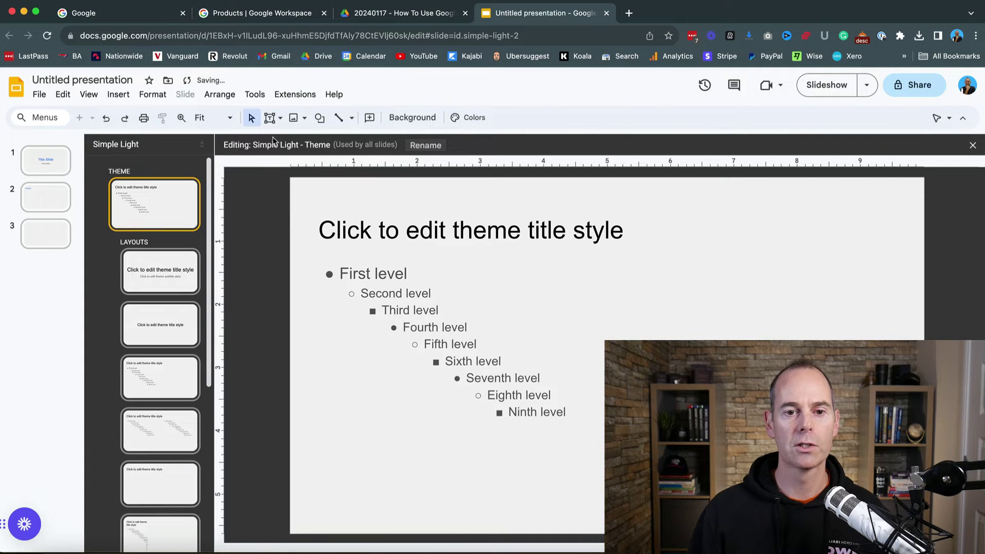
Insert the Favicon White.png logo from the computer into the theme master.
{"action": "left_click", "coordinate": [122, 97]}
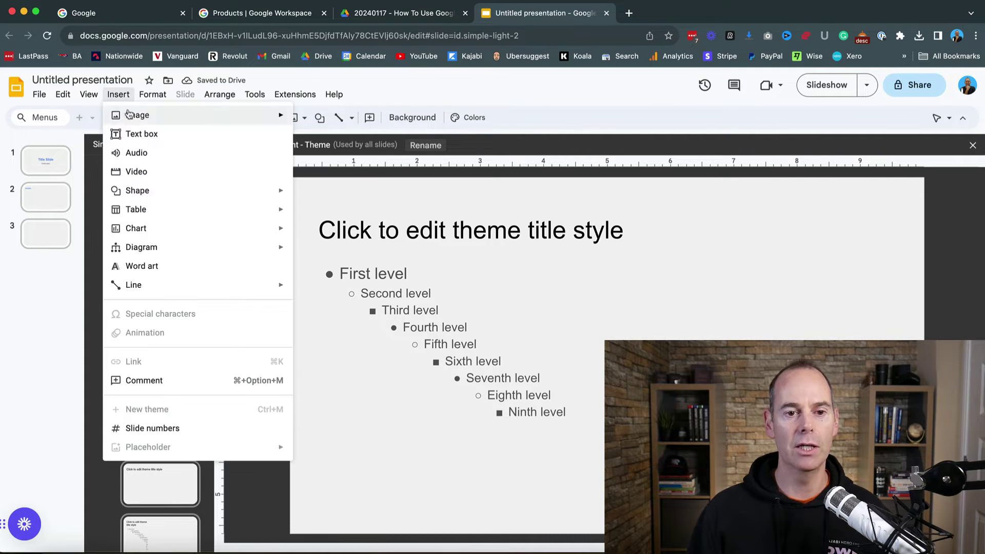
{"action": "mouse_move", "coordinate": [130, 116]}
{"action": "left_click", "coordinate": [336, 119]}
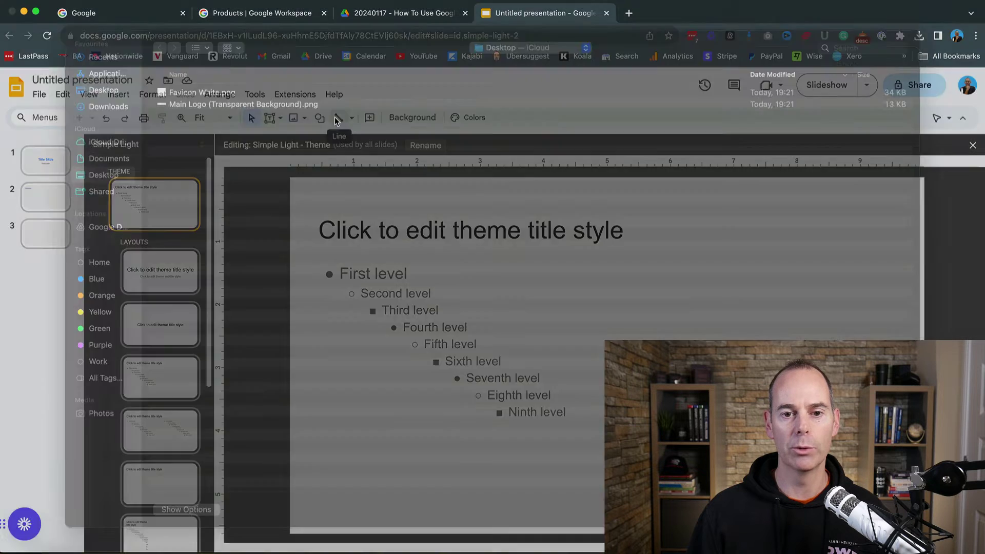
{"action": "double_click", "coordinate": [175, 109]}
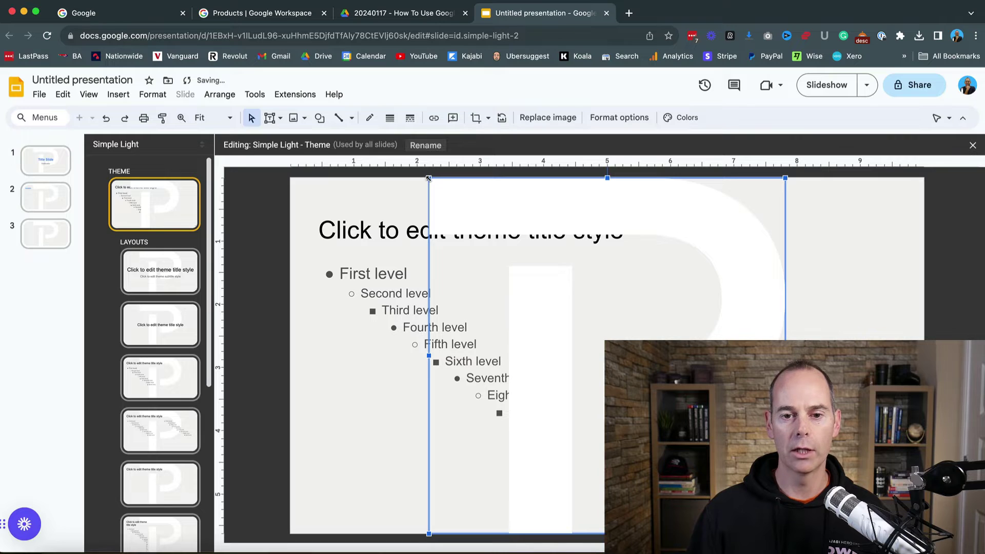
Shrink the white P logo to watermark size and place it in the top-right corner.
{"action": "left_click_drag", "start_coordinate": [441, 182], "coordinate": [672, 421]}
{"action": "left_click_drag", "start_coordinate": [800, 390], "coordinate": [821, 316]}
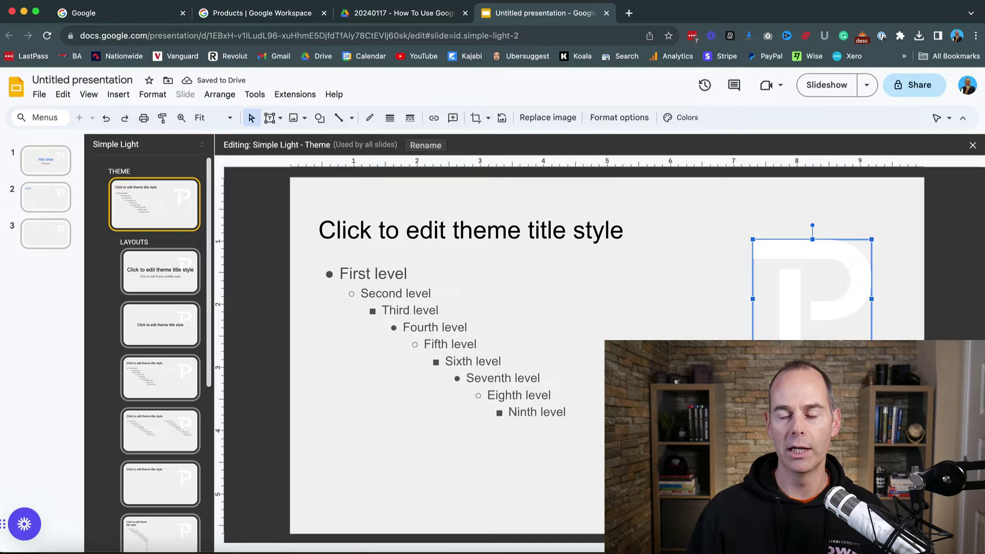
{"action": "left_click_drag", "start_coordinate": [753, 358], "coordinate": [918, 285]}
{"action": "key", "text": "super+z"}
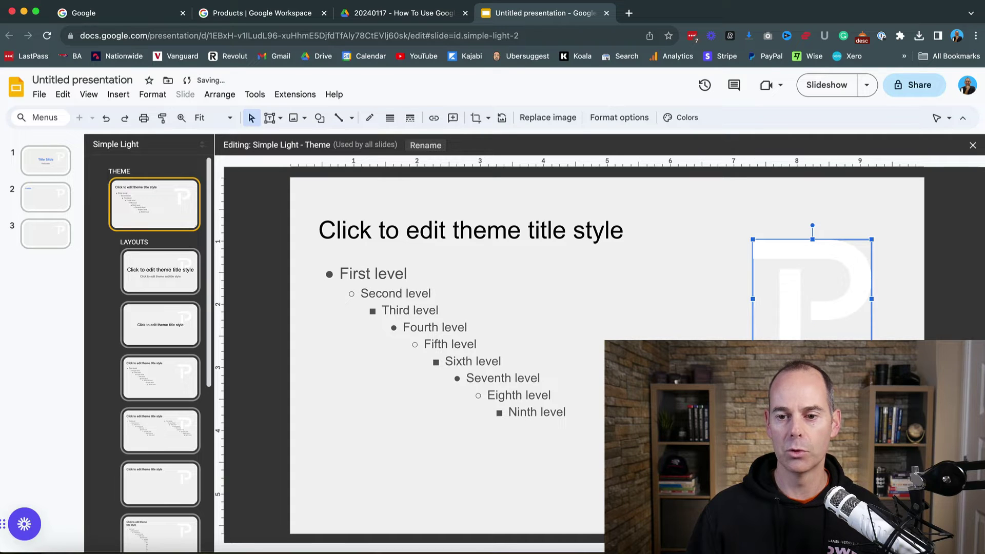
{"action": "left_click_drag", "start_coordinate": [752, 359], "coordinate": [815, 297]}
{"action": "left_click_drag", "start_coordinate": [850, 268], "coordinate": [880, 230]}
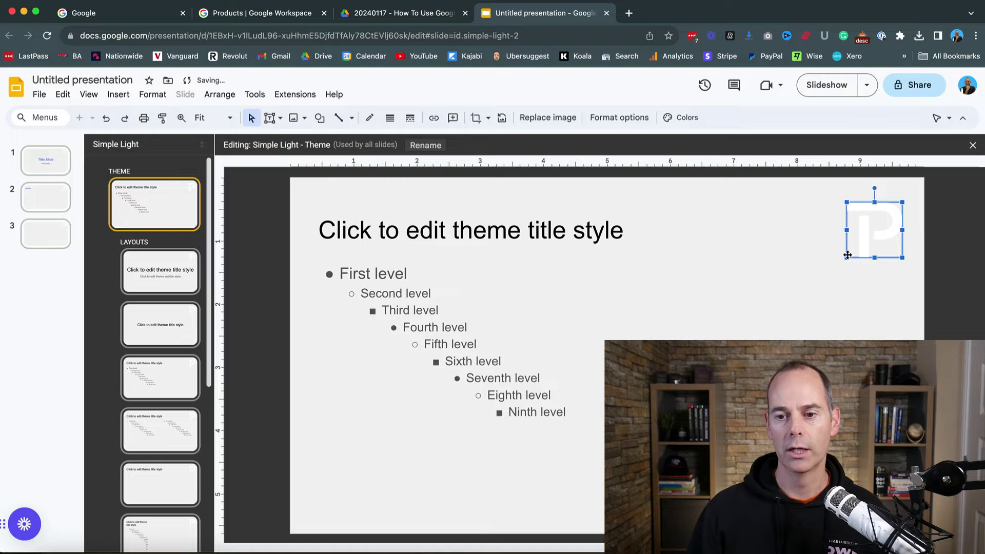
{"action": "left_click_drag", "start_coordinate": [846, 258], "coordinate": [864, 241]}
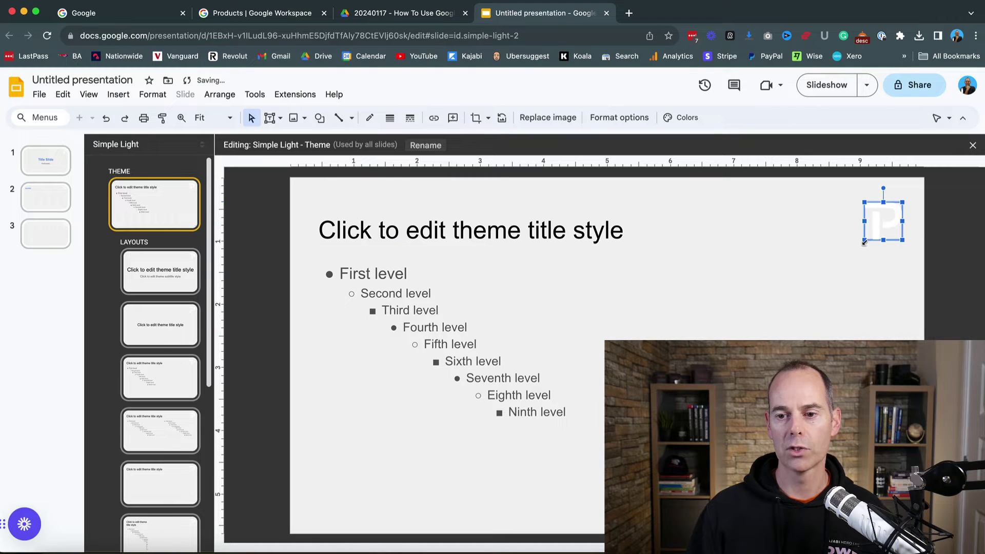
{"action": "left_click", "coordinate": [867, 271]}
Return to the slides, add a new slide and browse between the title and second slides.
{"action": "left_click", "coordinate": [51, 265]}
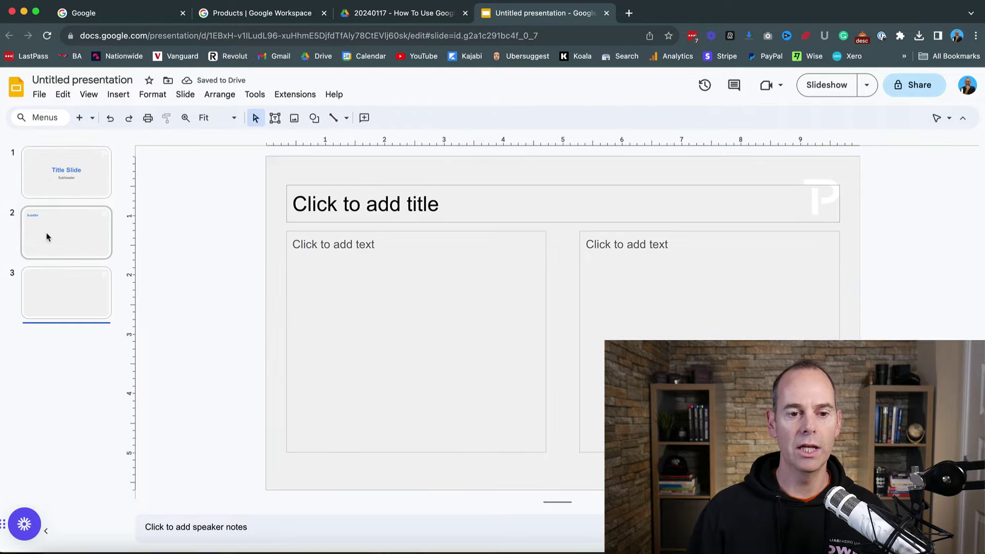
{"action": "left_click", "coordinate": [80, 119]}
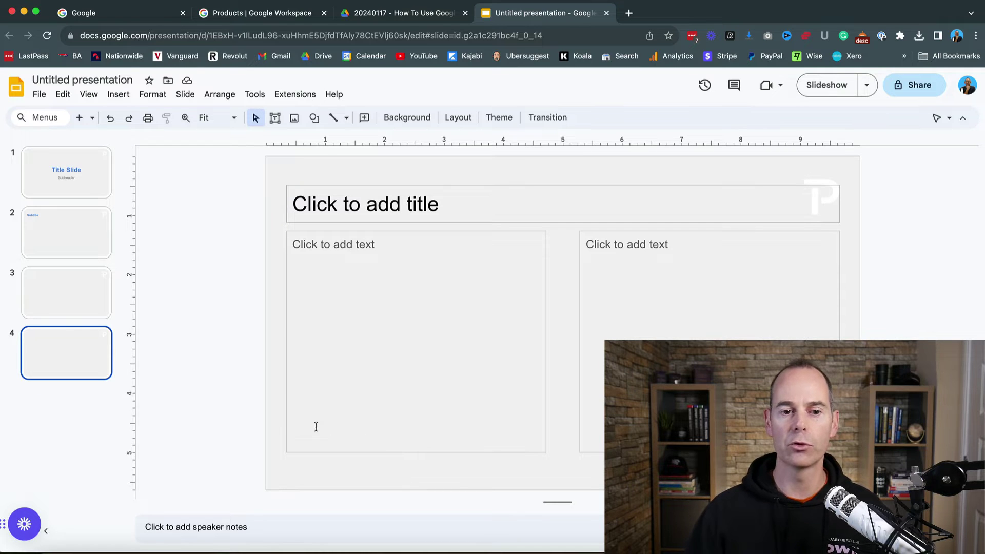
{"action": "left_click", "coordinate": [71, 233]}
{"action": "left_click", "coordinate": [89, 191]}
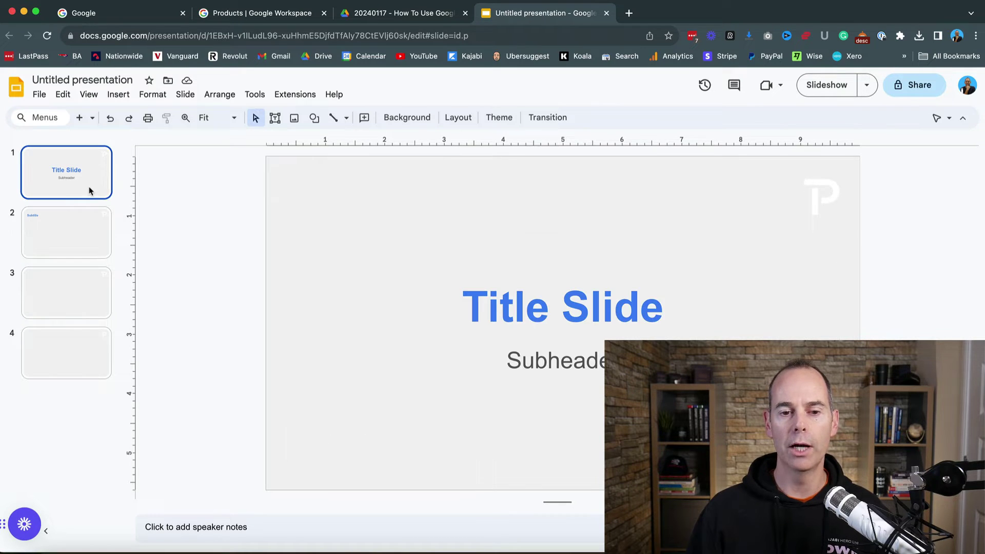
Undo the added two-column slides so only the title slide remains.
{"action": "left_click", "coordinate": [78, 225]}
{"action": "key", "text": "super+z"}
{"action": "key", "text": "super+z"}
{"action": "key", "text": "super+z"}
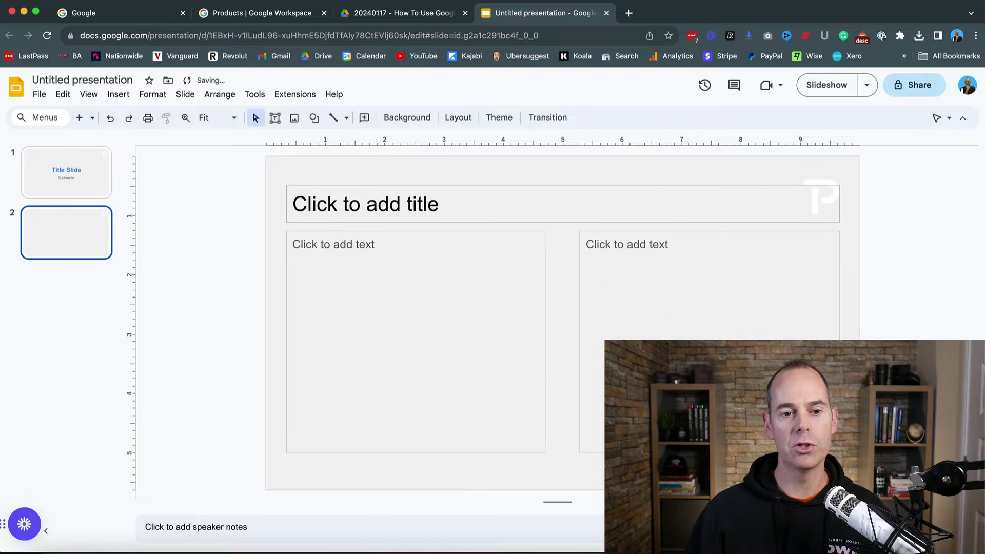
{"action": "key", "text": "super+z"}
{"action": "left_click", "coordinate": [184, 95]}
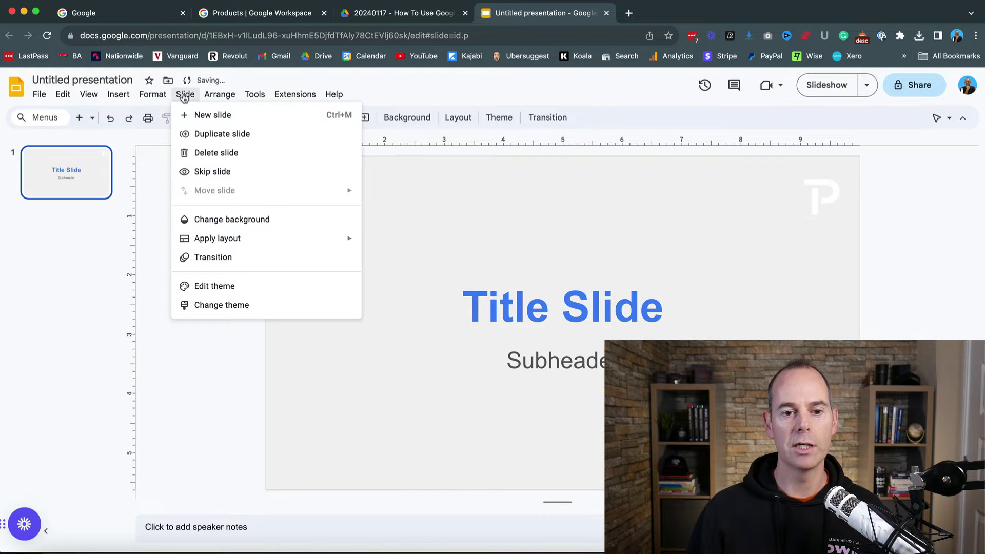
{"action": "left_click", "coordinate": [215, 286]}
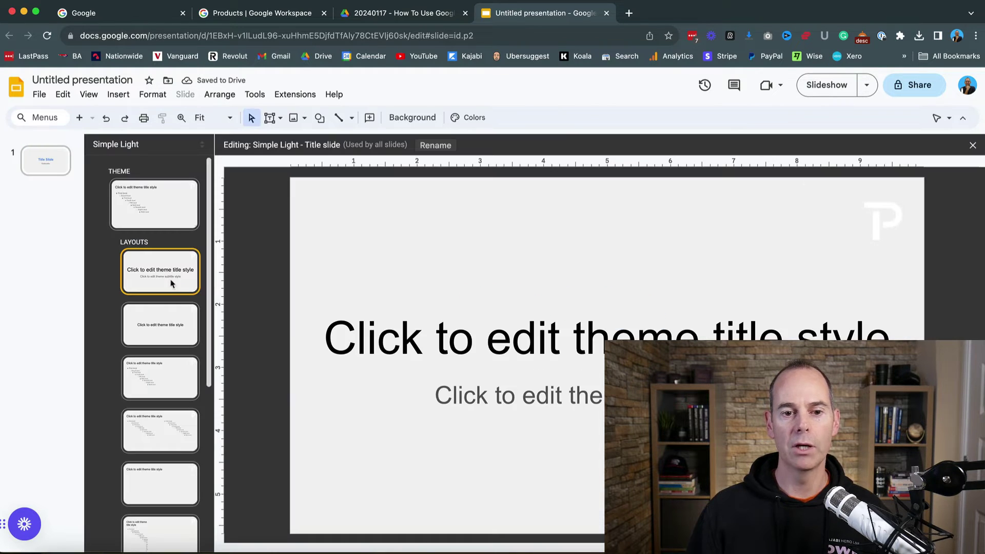
{"action": "triple_click", "coordinate": [371, 342]}
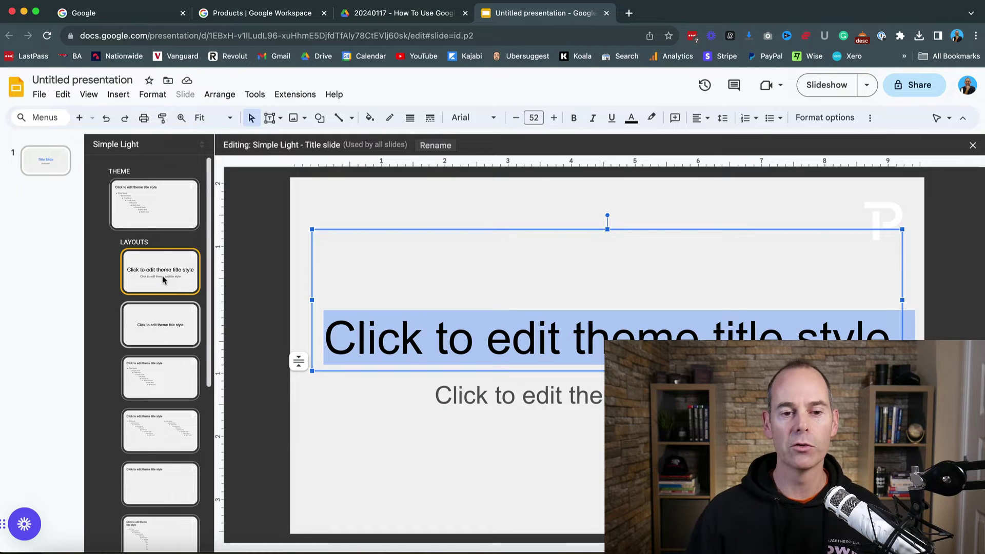
{"action": "left_click", "coordinate": [163, 226]}
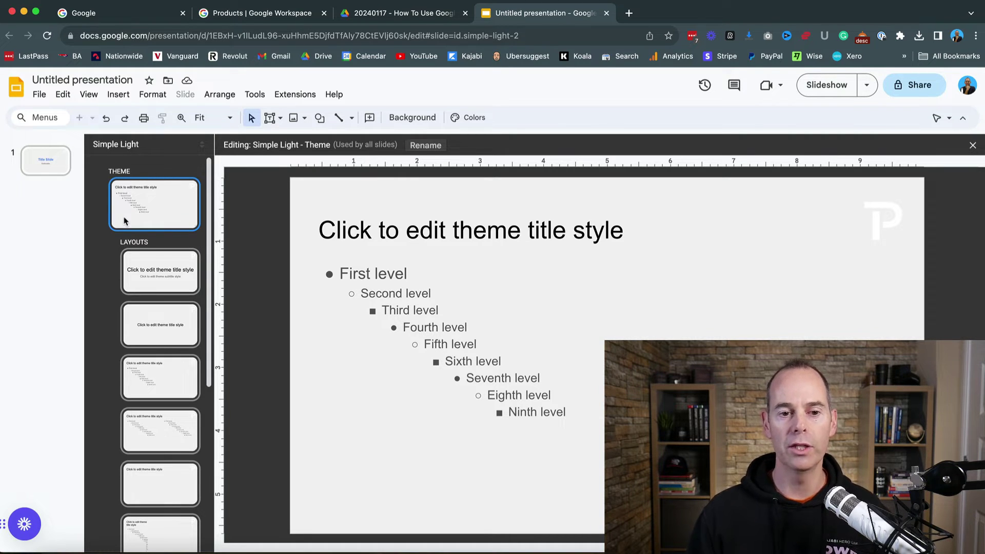
{"action": "left_click", "coordinate": [60, 205]}
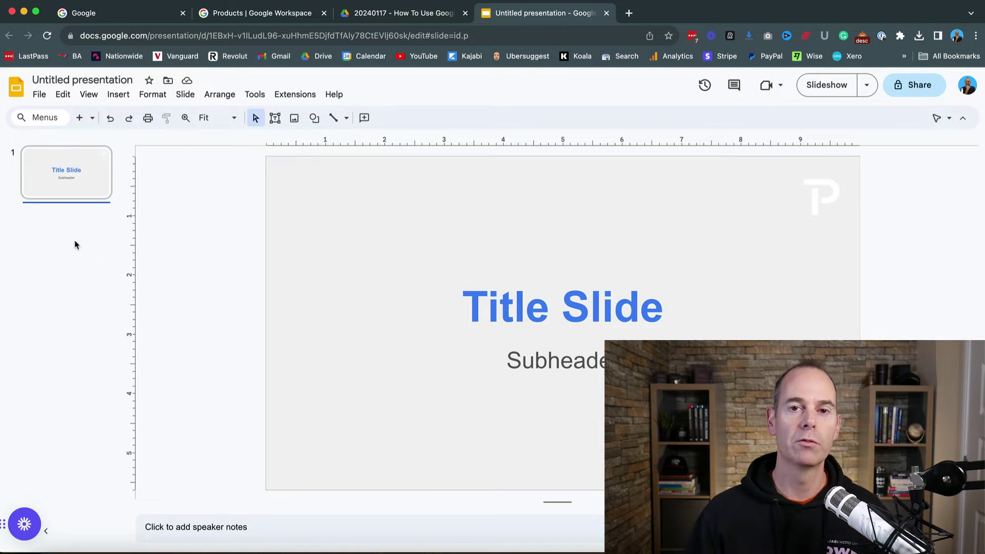
Select the title slide with 'Title Slide', 'Subheader' and the white P logo.
{"action": "left_click", "coordinate": [205, 280]}
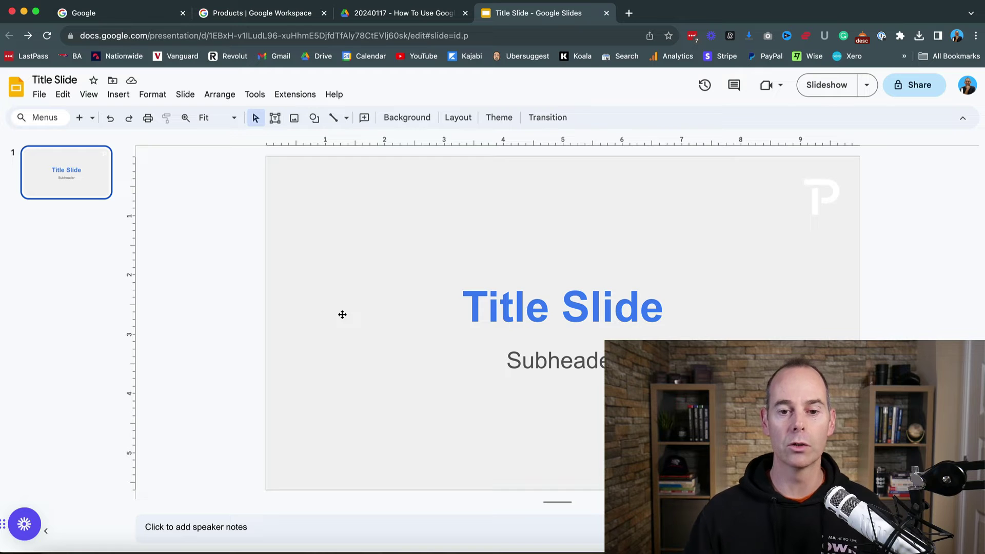
In sharing settings, set General access to Anyone with the link.
{"action": "left_click", "coordinate": [916, 90]}
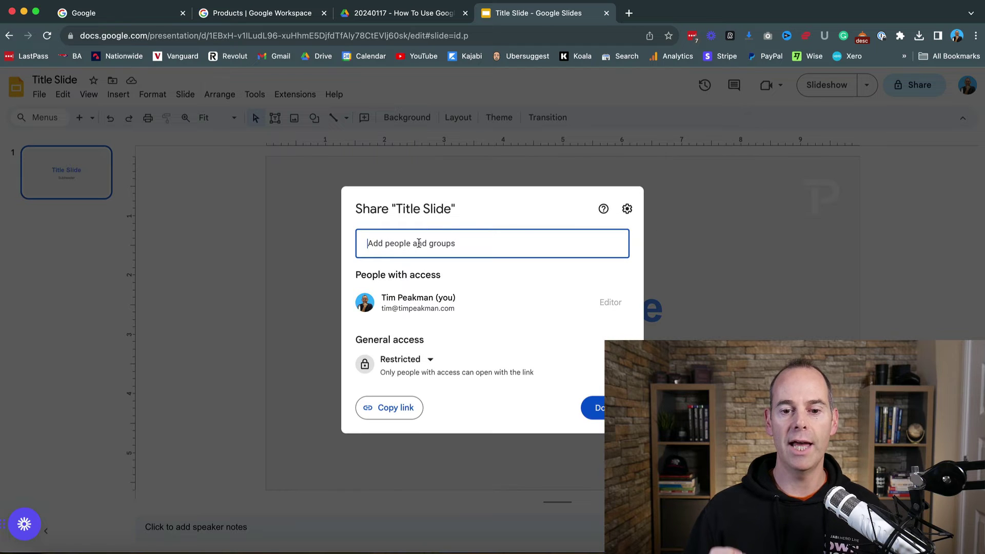
{"action": "left_click", "coordinate": [398, 409]}
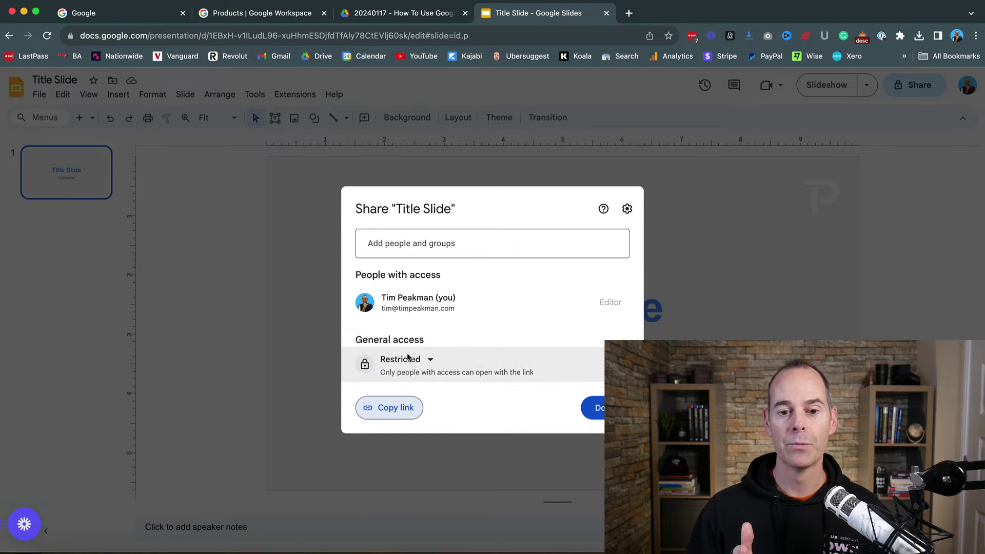
{"action": "left_click", "coordinate": [431, 362]}
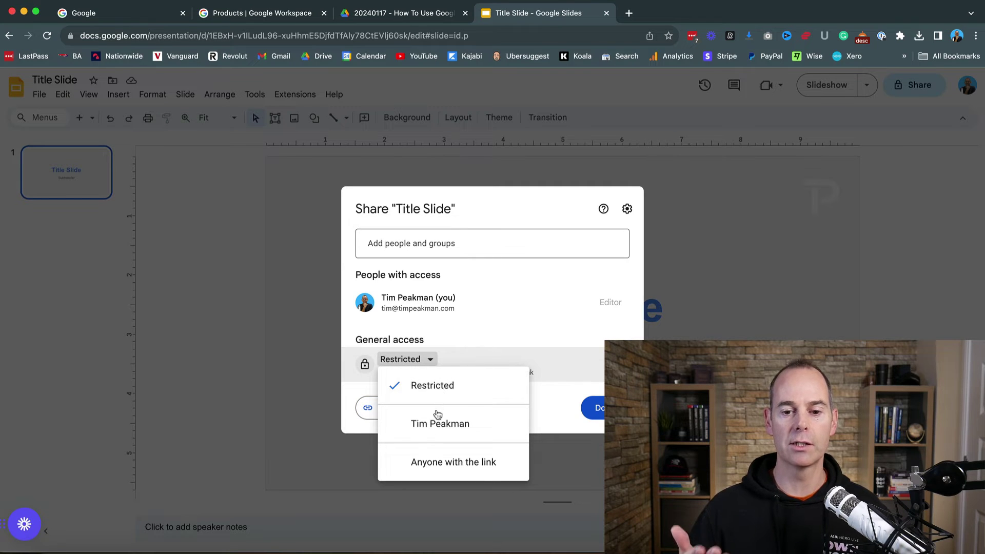
{"action": "left_click", "coordinate": [429, 459]}
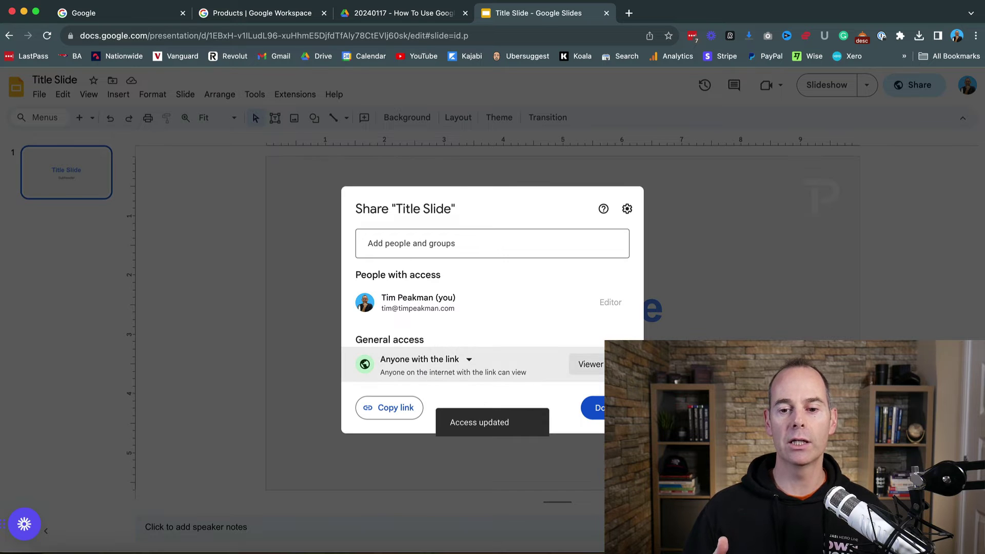
Give link holders the Editor role, copy the link and close the dialog.
{"action": "left_click", "coordinate": [615, 365]}
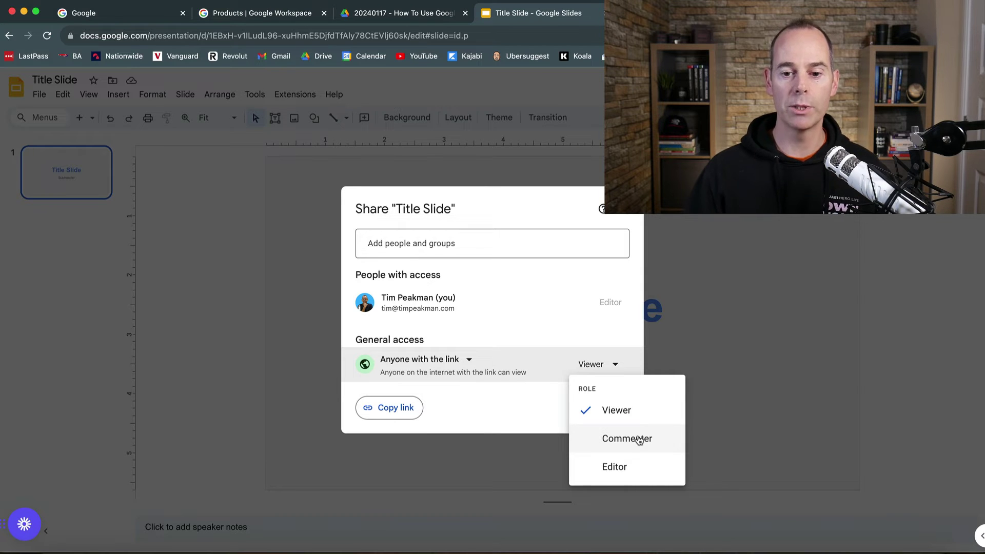
{"action": "left_click", "coordinate": [617, 464]}
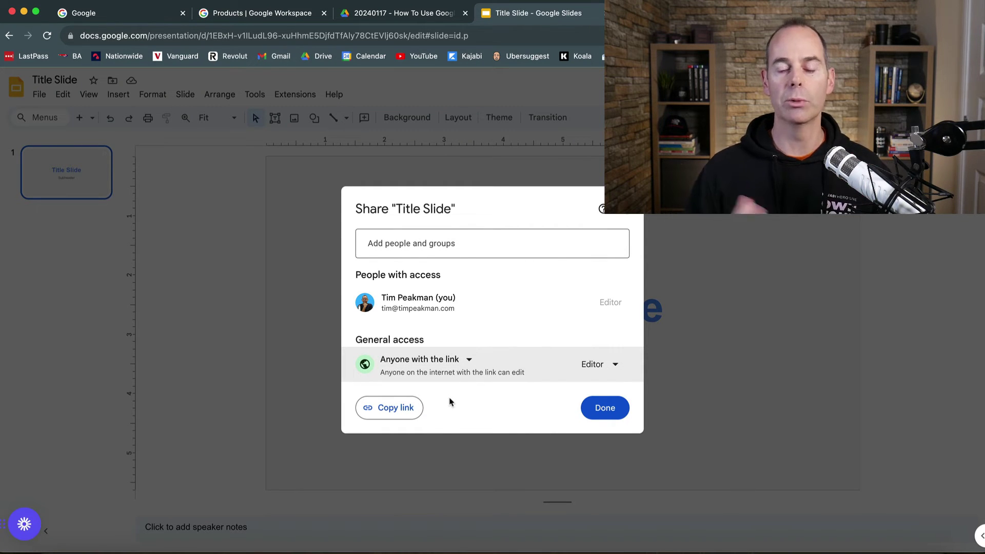
{"action": "left_click", "coordinate": [405, 407]}
{"action": "left_click", "coordinate": [608, 411]}
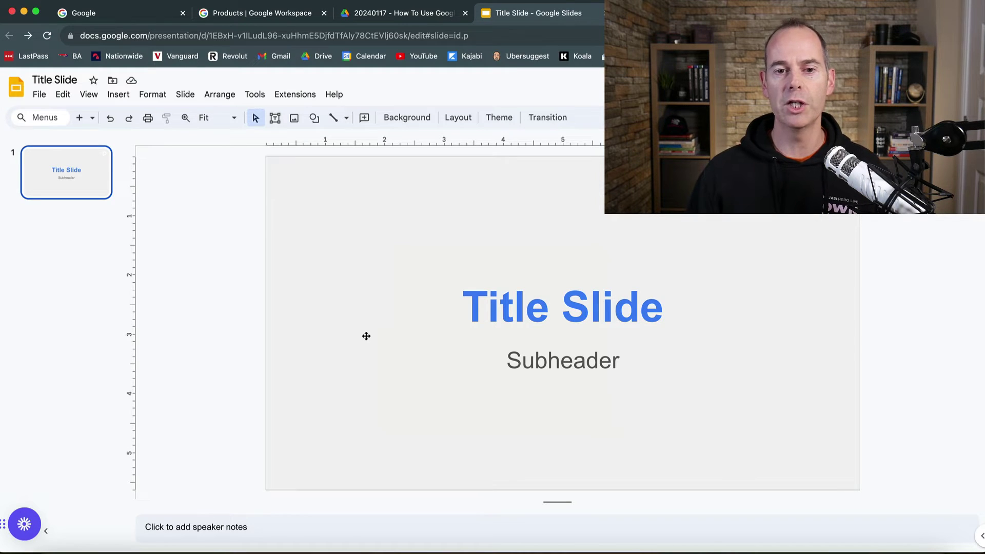
From the Drive tutorial folder, start a new Google Slides presentation from a template.
{"action": "left_click", "coordinate": [404, 9]}
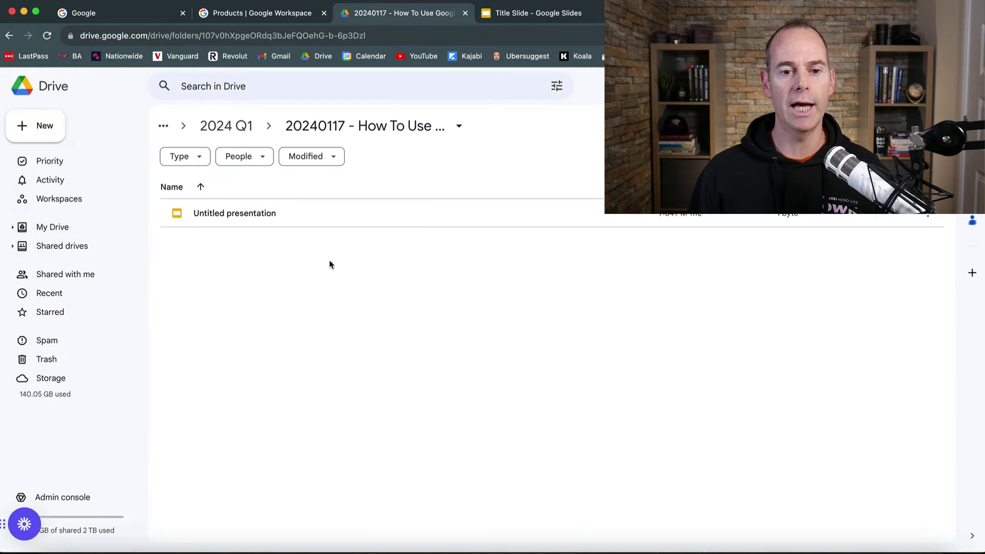
{"action": "left_click", "coordinate": [57, 133]}
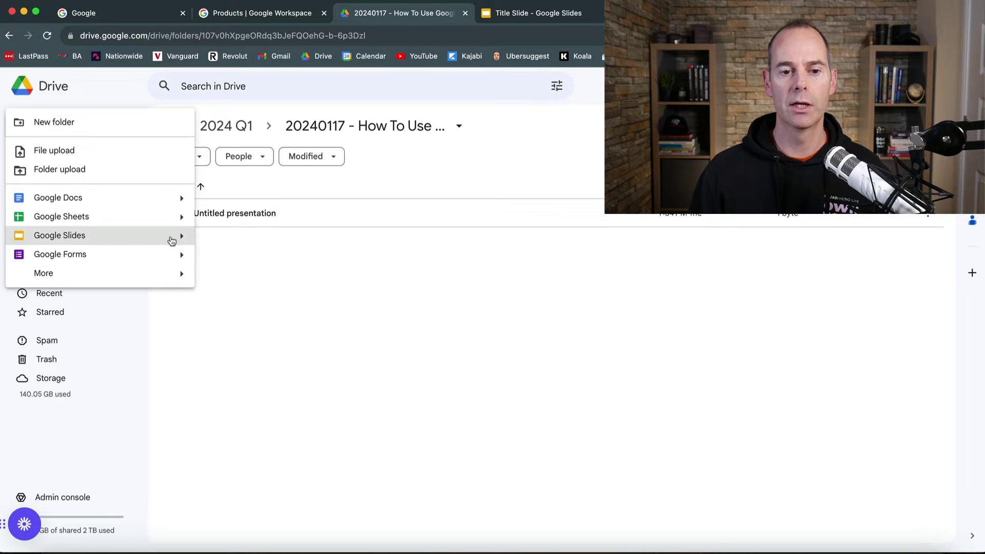
{"action": "mouse_move", "coordinate": [180, 237]}
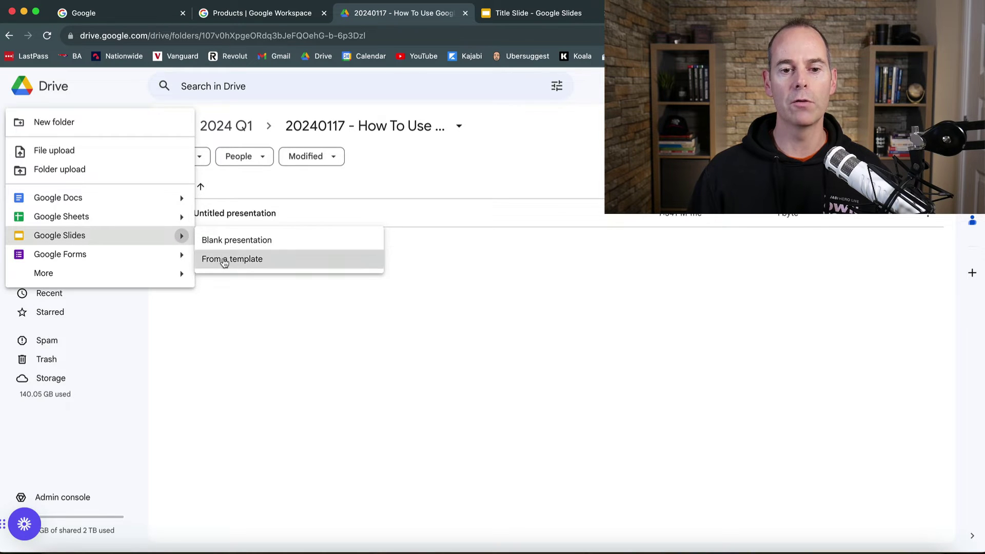
{"action": "left_click", "coordinate": [223, 259]}
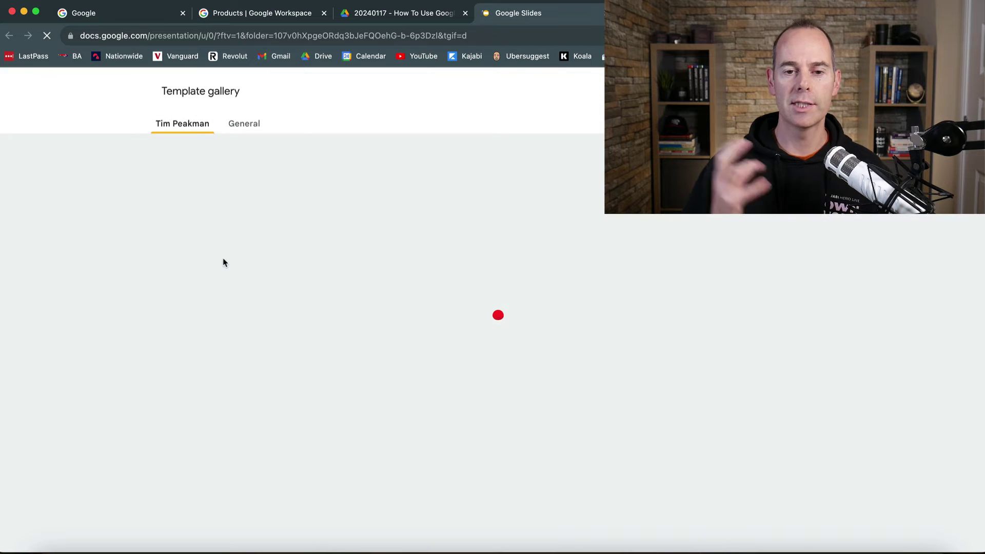
Create the webinar deck from the template and inspect its background image and bold title text.
{"action": "left_click", "coordinate": [228, 220]}
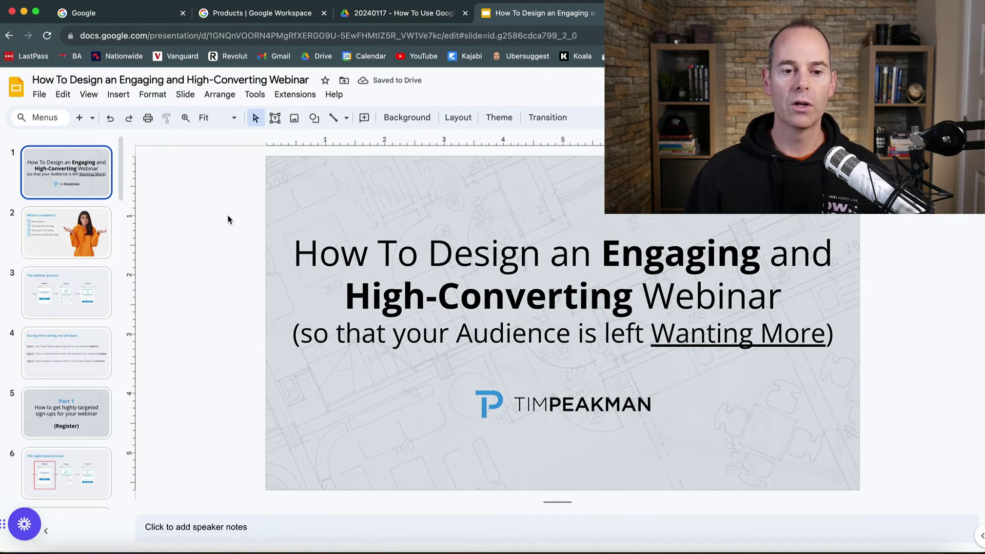
{"action": "left_click", "coordinate": [322, 197]}
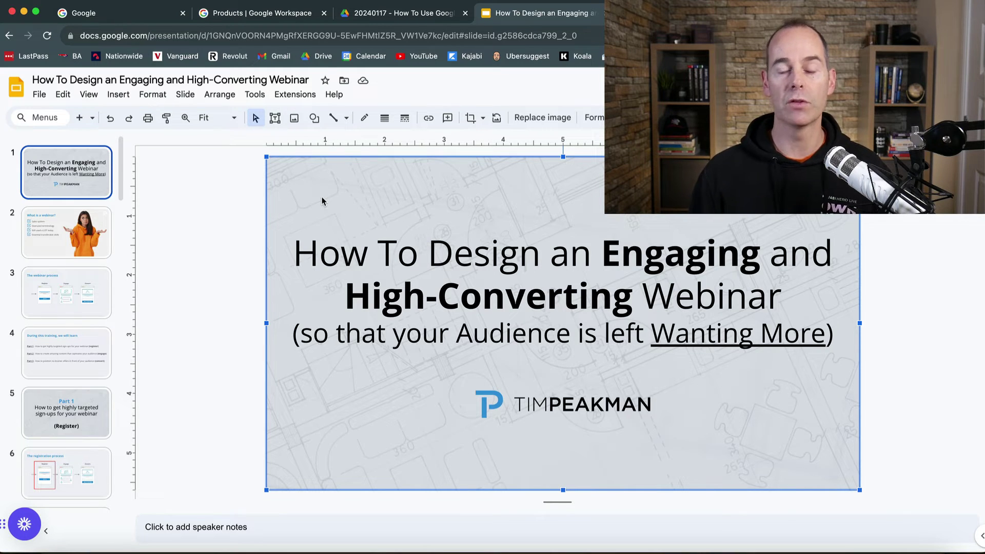
{"action": "left_click", "coordinate": [422, 249]}
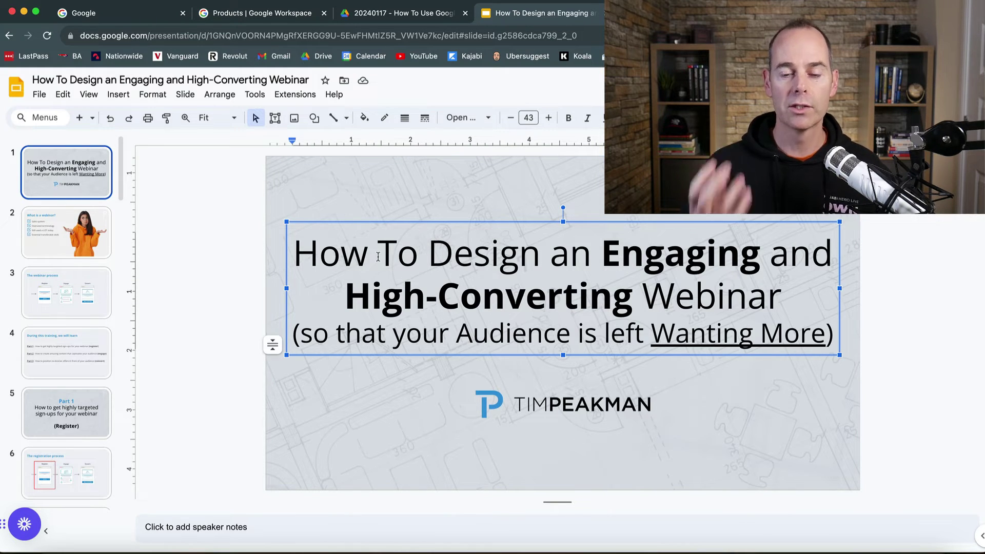
{"action": "left_click", "coordinate": [413, 295]}
{"action": "left_click", "coordinate": [383, 202]}
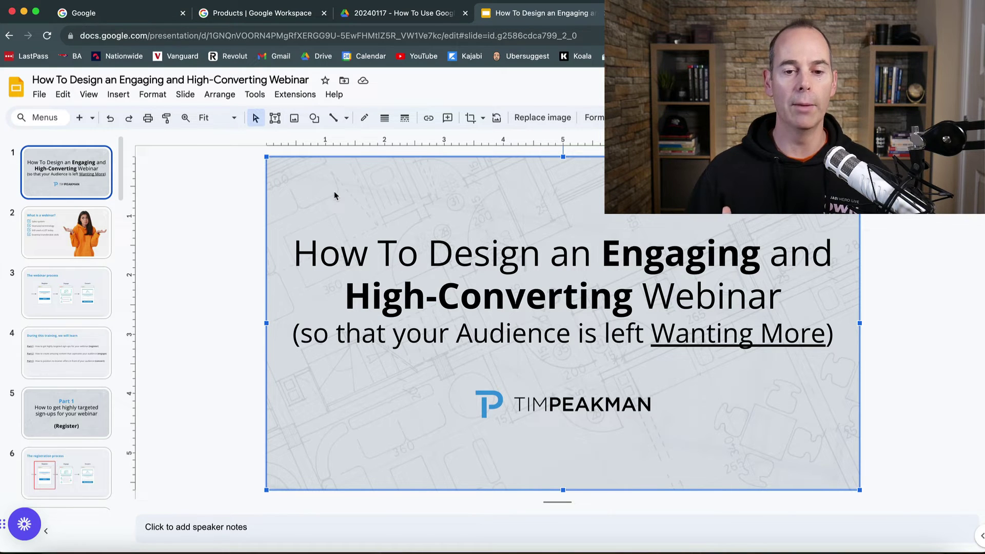
{"action": "left_click", "coordinate": [251, 194]}
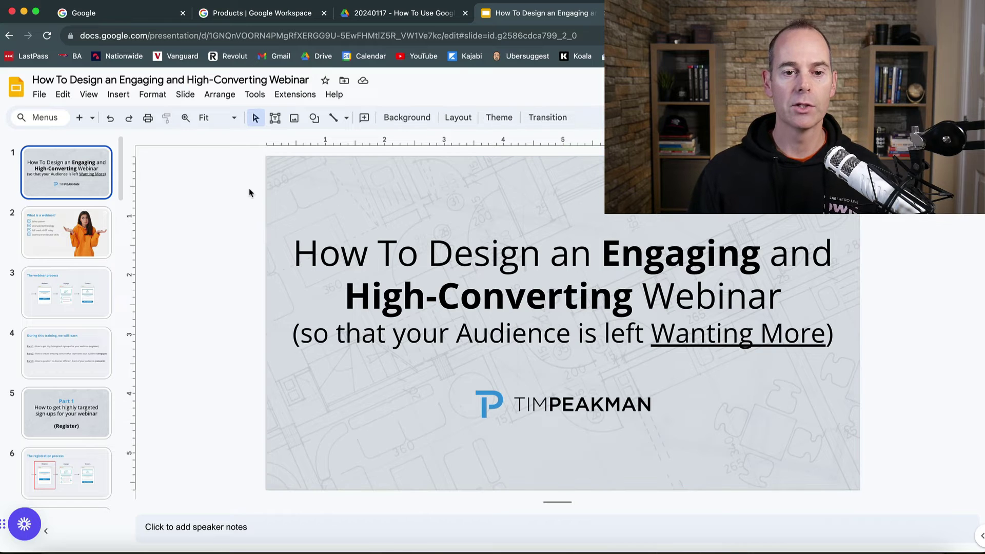
{"action": "left_click", "coordinate": [120, 95]}
{"action": "mouse_move", "coordinate": [134, 115]}
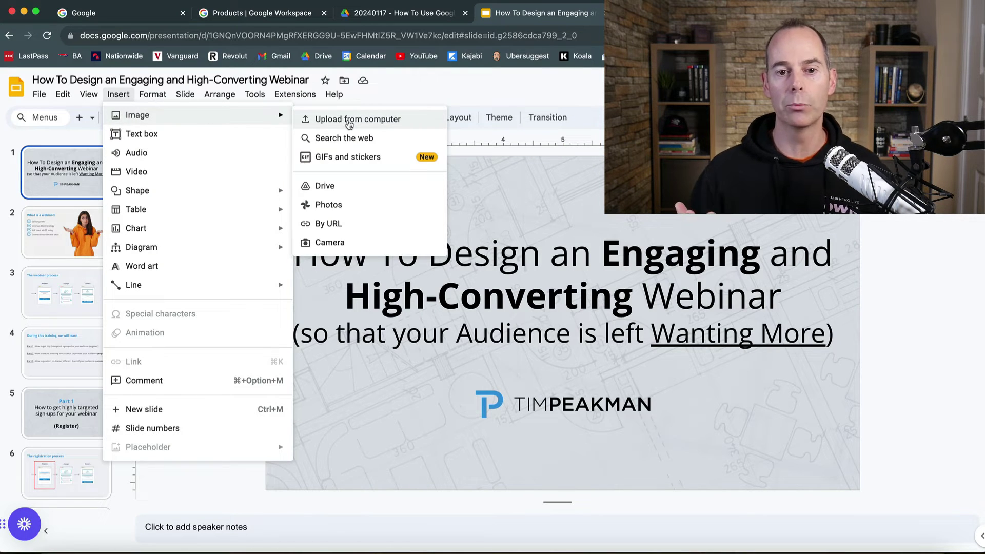
{"action": "left_click", "coordinate": [352, 138]}
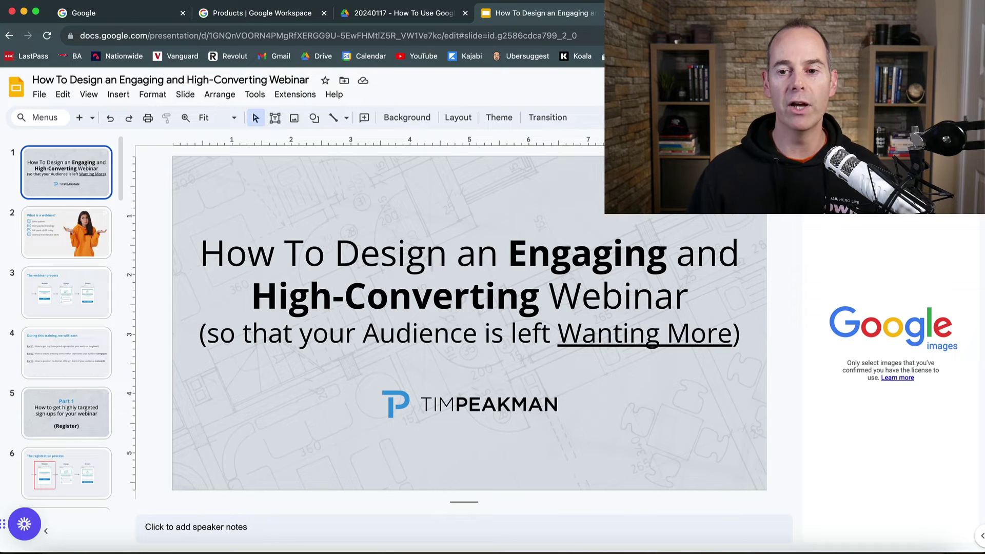
Open slide 2 and inspect its checklist, 'What is a webinar?' heading and woman's photo.
{"action": "left_click", "coordinate": [84, 239]}
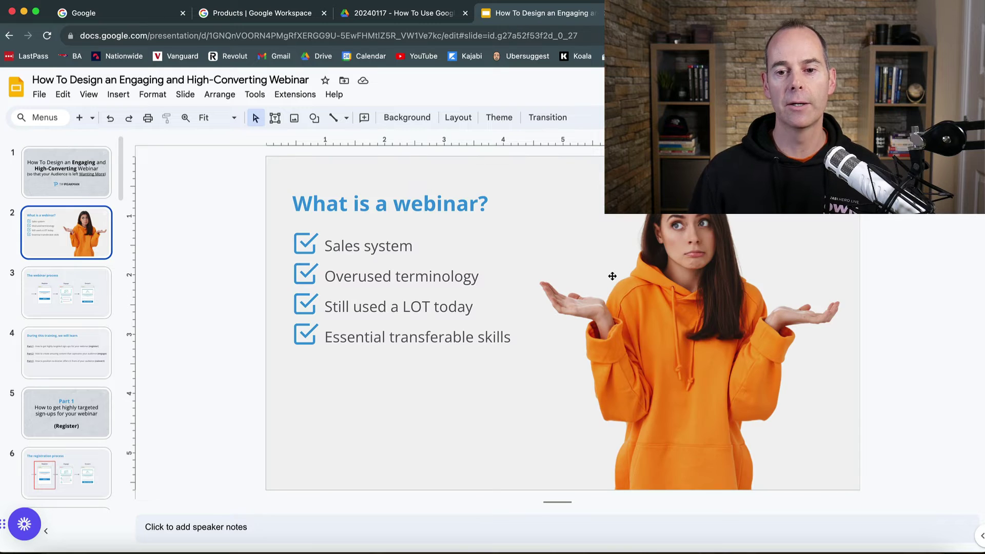
{"action": "left_click", "coordinate": [666, 291]}
{"action": "left_click", "coordinate": [390, 204]}
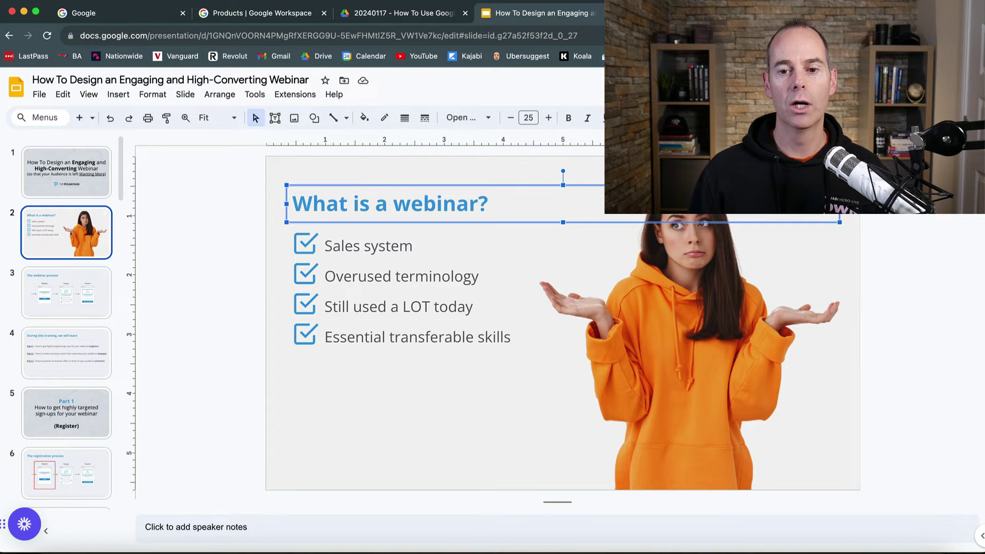
{"action": "left_click", "coordinate": [799, 333]}
{"action": "left_click", "coordinate": [839, 392]}
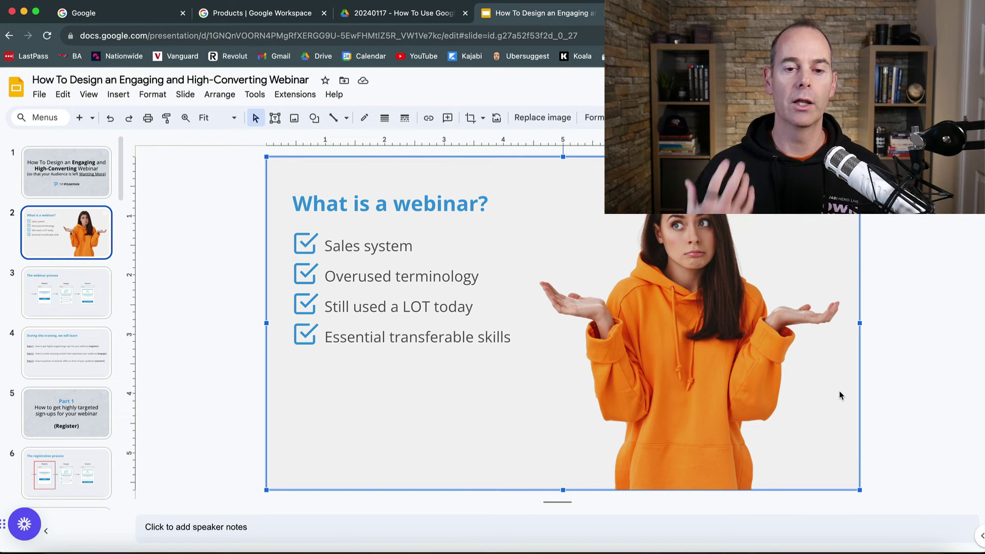
{"action": "left_click", "coordinate": [252, 319]}
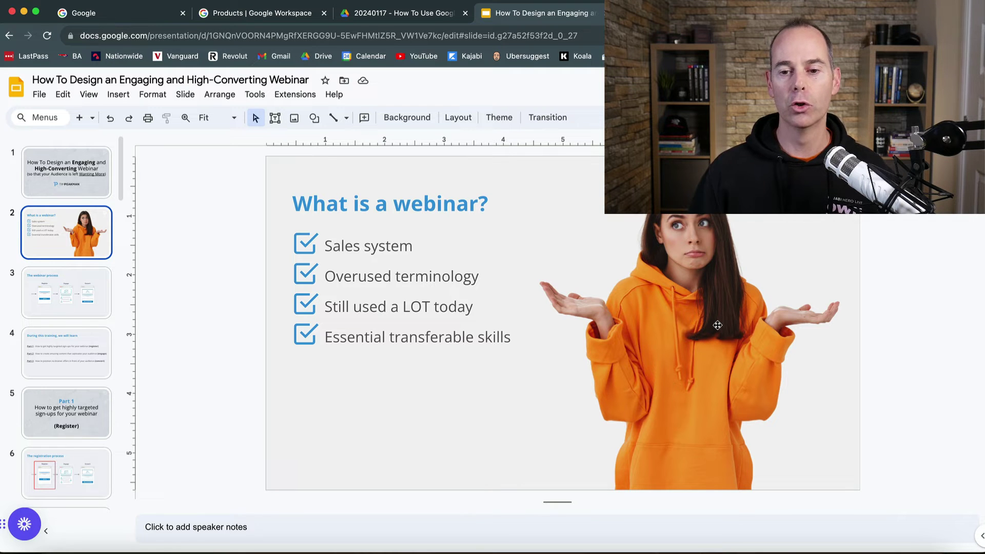
Search Google for unsplash, browse the unsplash.com photo grid, then go back.
{"action": "key", "text": "super+1"}
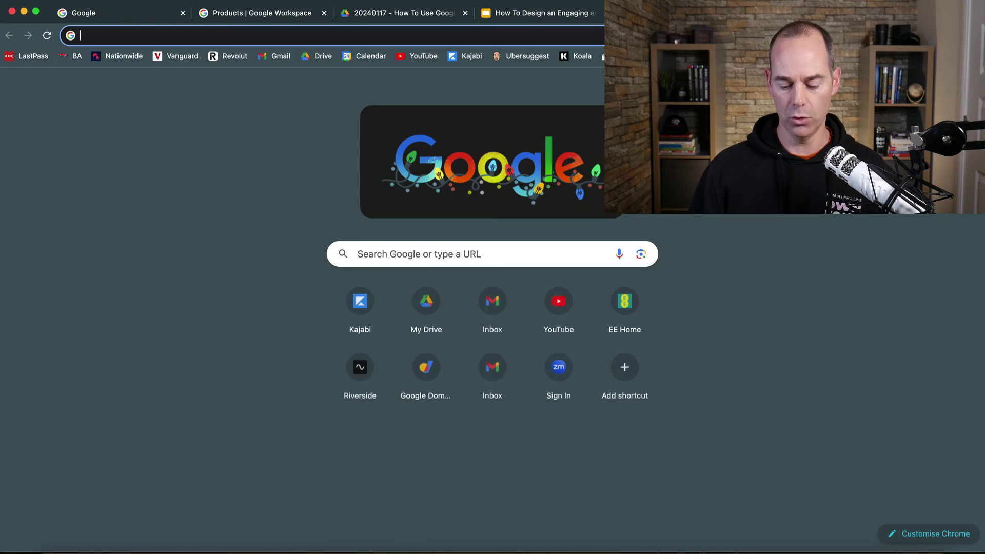
{"action": "type", "text": "unsplash"}
{"action": "key", "text": "Return"}
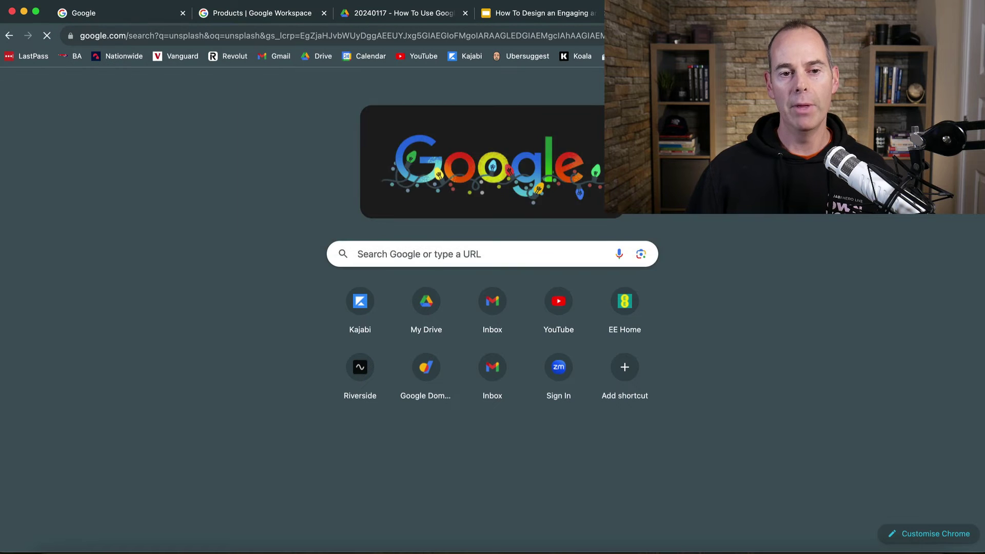
{"action": "left_click", "coordinate": [347, 219]}
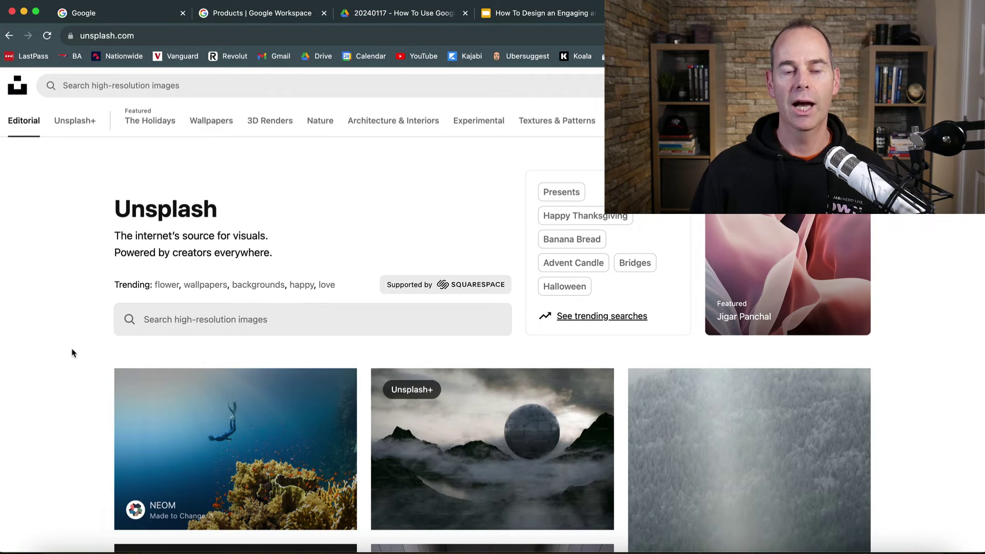
{"action": "scroll", "coordinate": [72, 353], "scroll_direction": "down", "scroll_amount": 3}
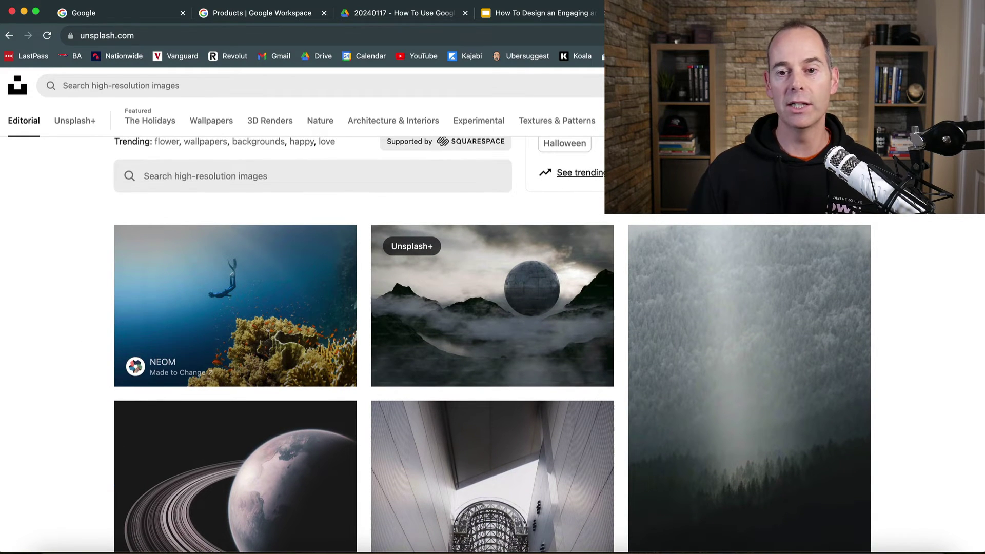
{"action": "key", "text": "super+bracketleft"}
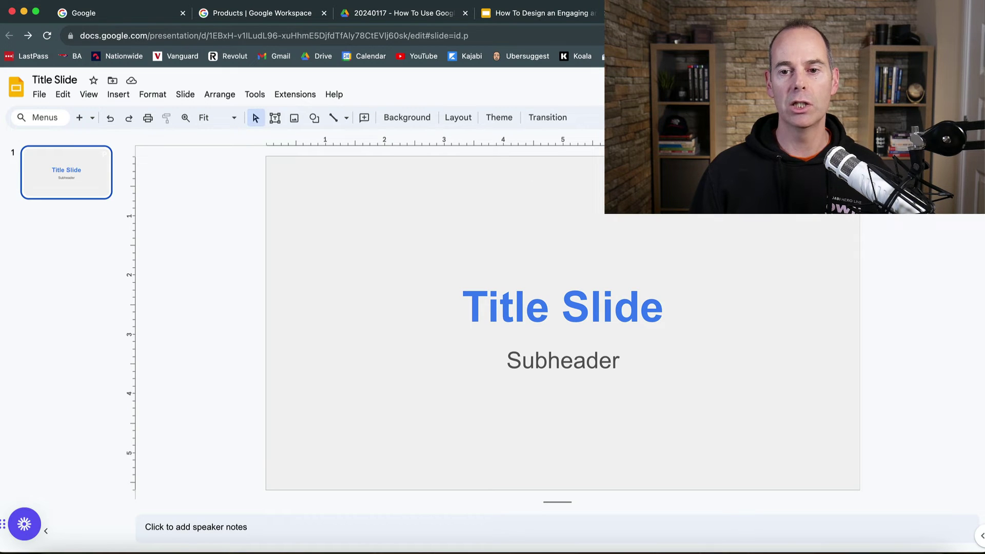
In the webinar deck, present slide 3 'The webinar process' full screen, then exit.
{"action": "key", "text": "super+bracketright"}
{"action": "left_click", "coordinate": [575, 13]}
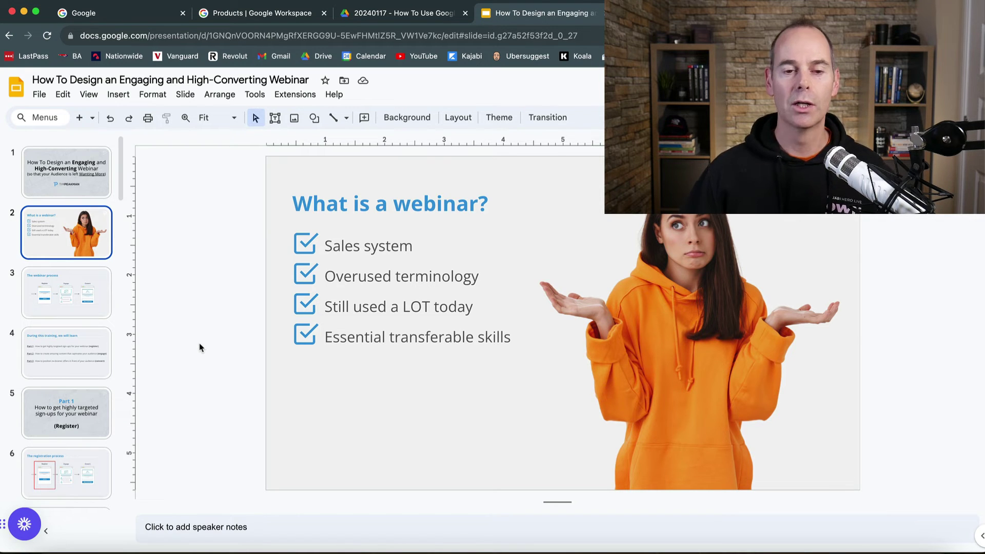
{"action": "left_click", "coordinate": [77, 316]}
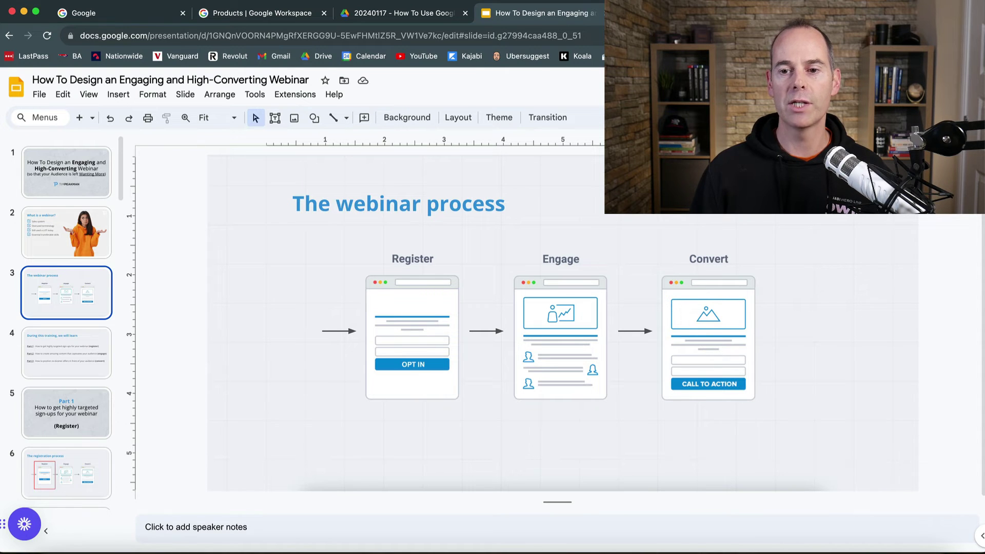
{"action": "key", "text": "super+Return"}
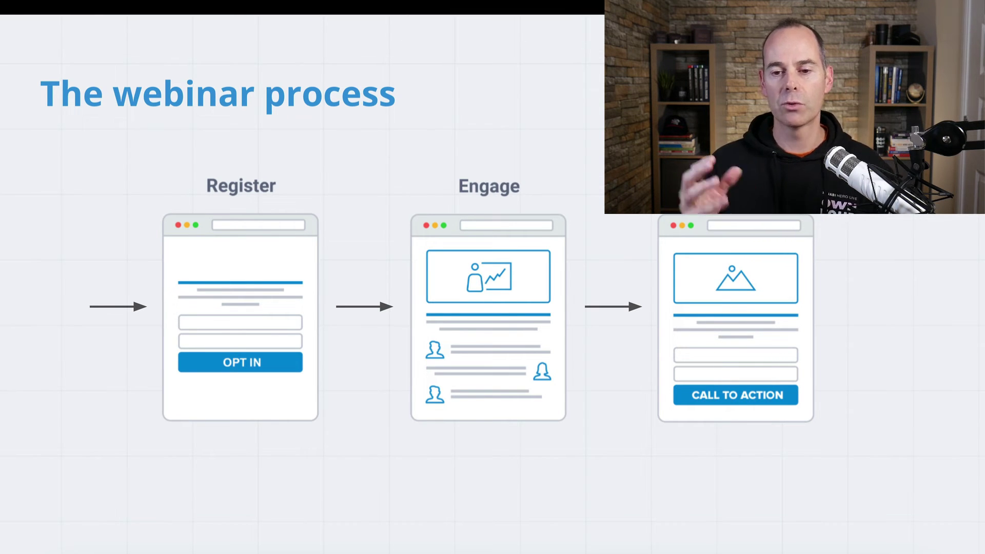
{"action": "key", "text": "Escape"}
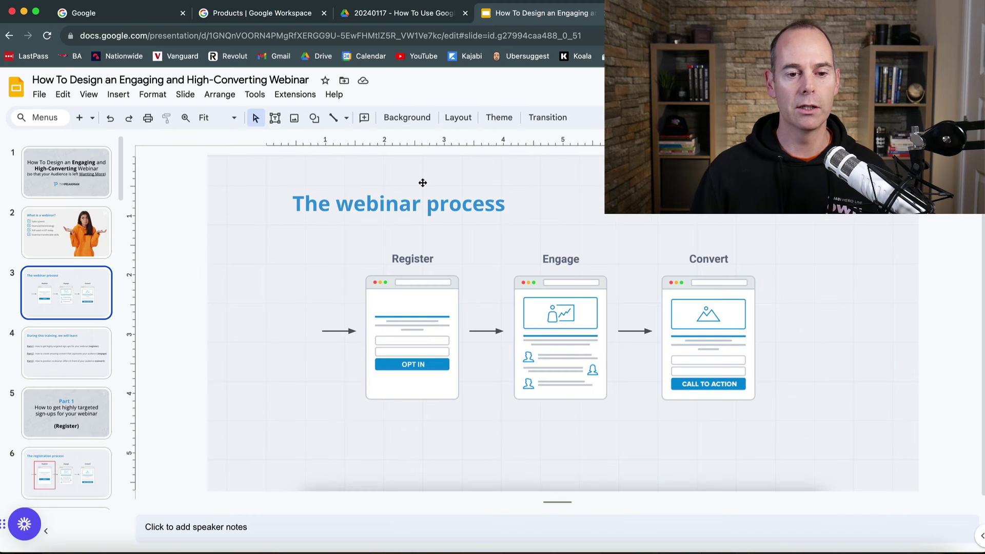
Open slide 4 and inspect its blue heading and Part 1–3 list.
{"action": "left_click", "coordinate": [74, 357]}
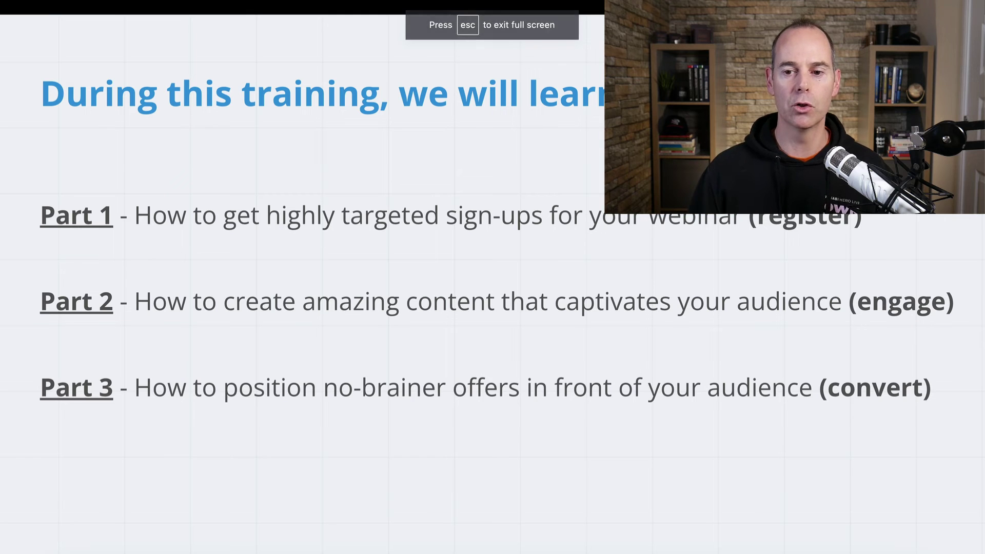
{"action": "key", "text": "Escape"}
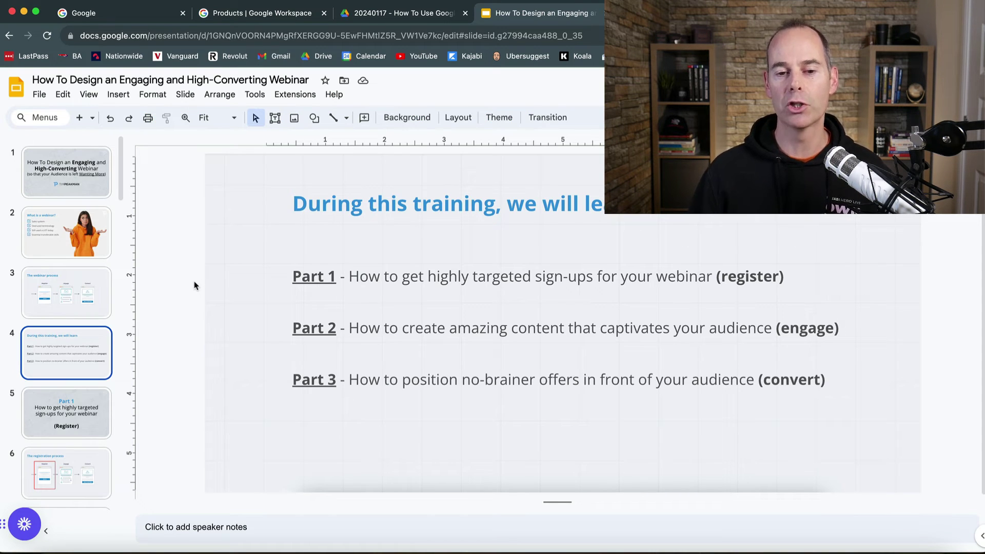
{"action": "left_click", "coordinate": [375, 279]}
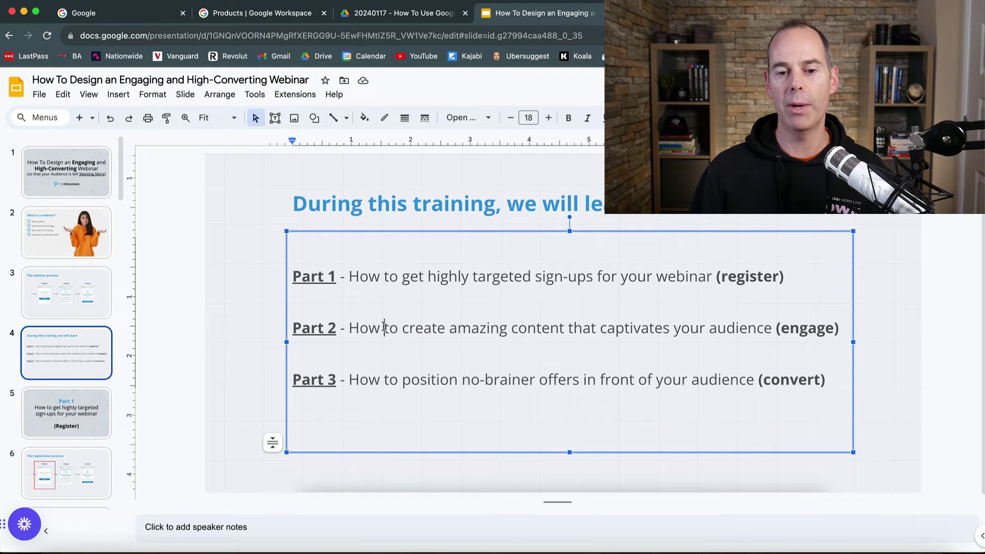
{"action": "left_click", "coordinate": [381, 205]}
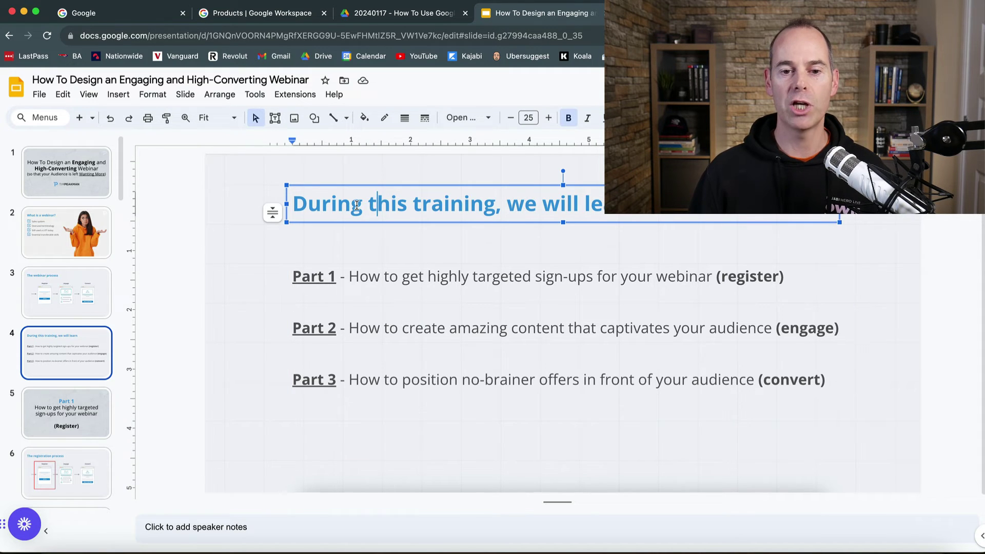
{"action": "left_click", "coordinate": [406, 329]}
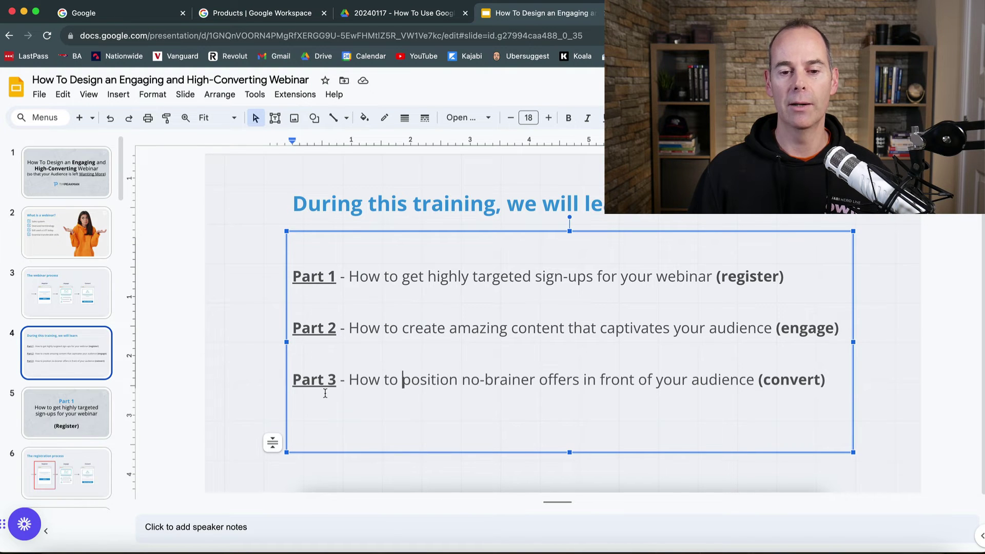
{"action": "left_click", "coordinate": [359, 382]}
Check the Part 1 (Register) slide heading, then return to slide 4.
{"action": "left_click", "coordinate": [108, 420]}
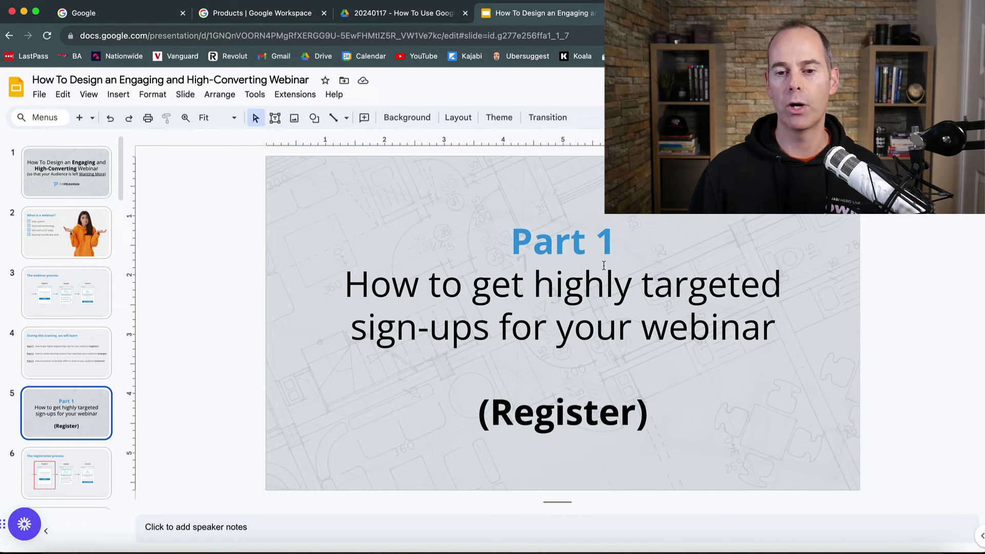
{"action": "left_click", "coordinate": [562, 244]}
{"action": "double_click", "coordinate": [551, 244]}
{"action": "left_click", "coordinate": [550, 244]}
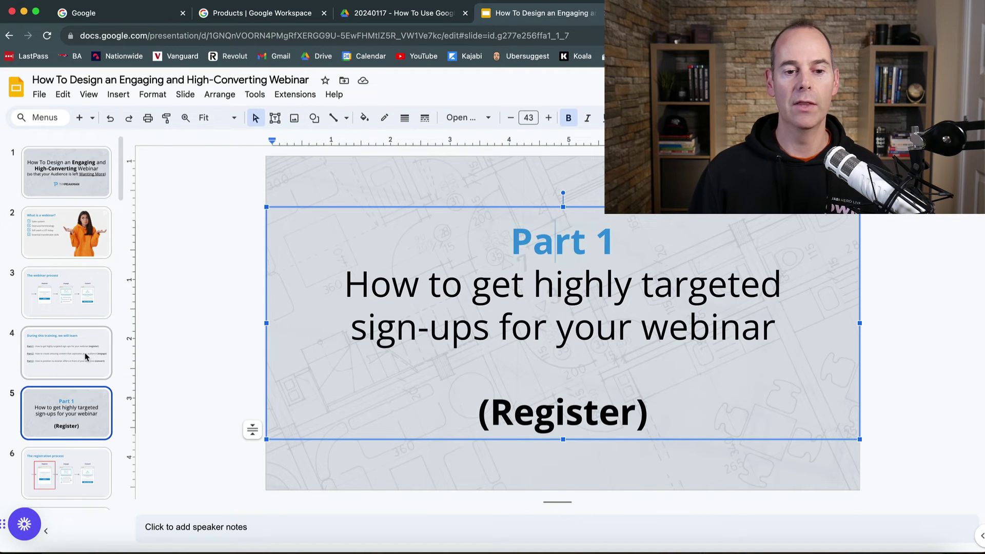
{"action": "left_click", "coordinate": [66, 353]}
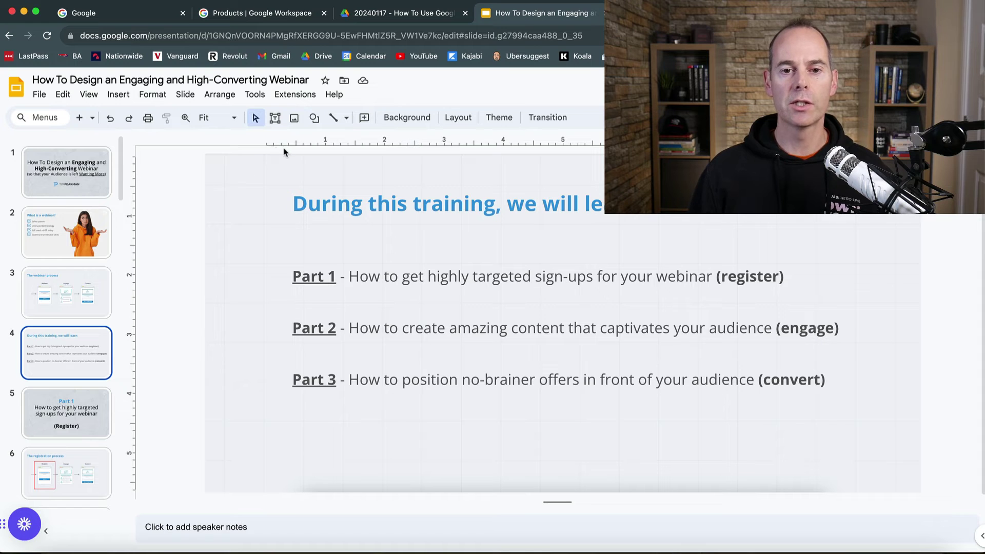
Search Drive for 'online re' and open the Online Revenue Workshop presentation.
{"action": "left_click", "coordinate": [390, 15]}
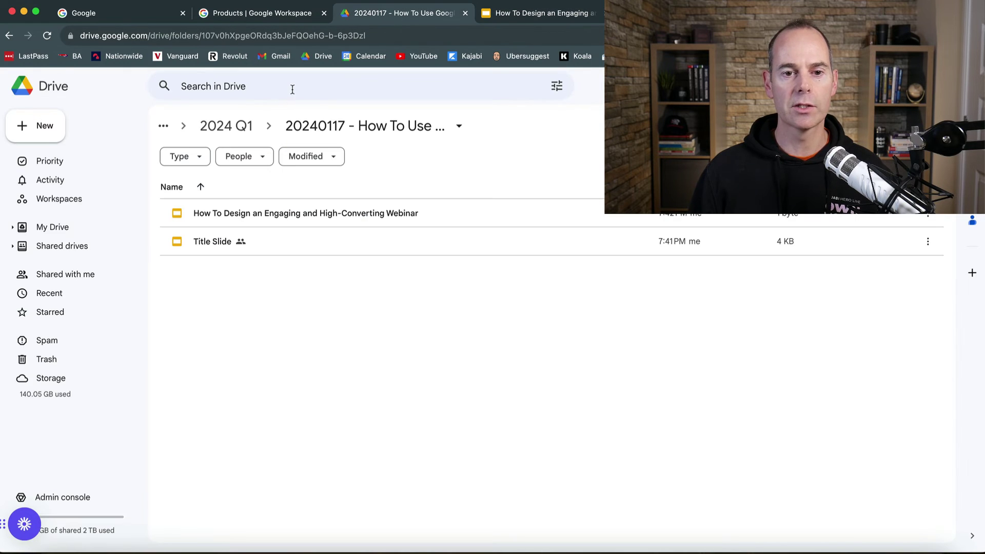
{"action": "left_click", "coordinate": [292, 91]}
{"action": "type", "text": "online re"}
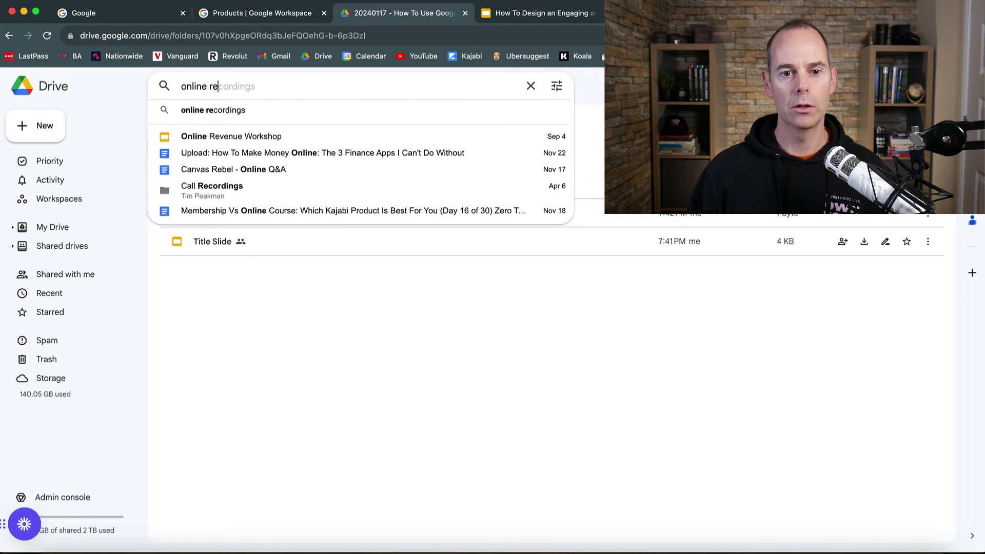
{"action": "left_click", "coordinate": [260, 137]}
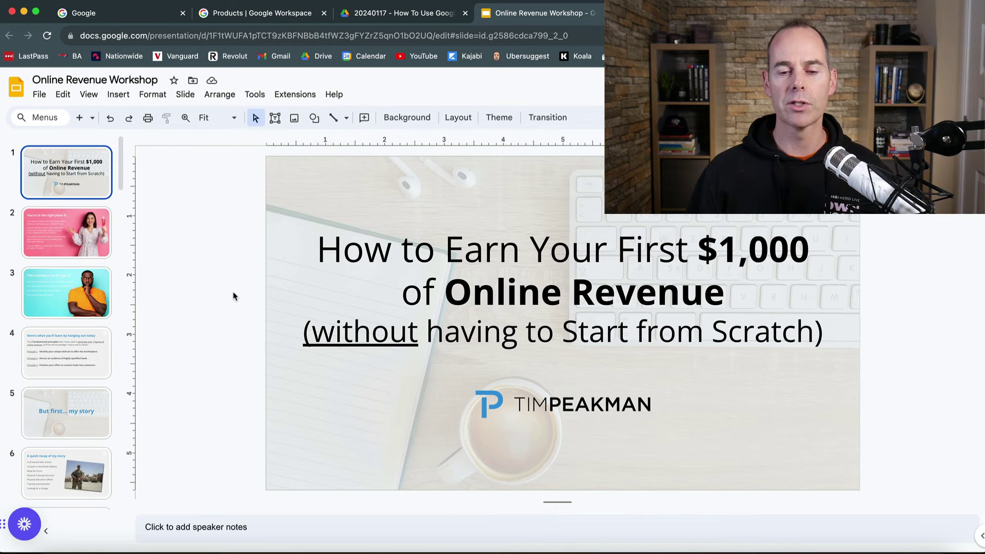
Check the title slide's background photo, then browse slides 2 through 5, inspecting slide 4's principles text.
{"action": "left_click", "coordinate": [289, 201]}
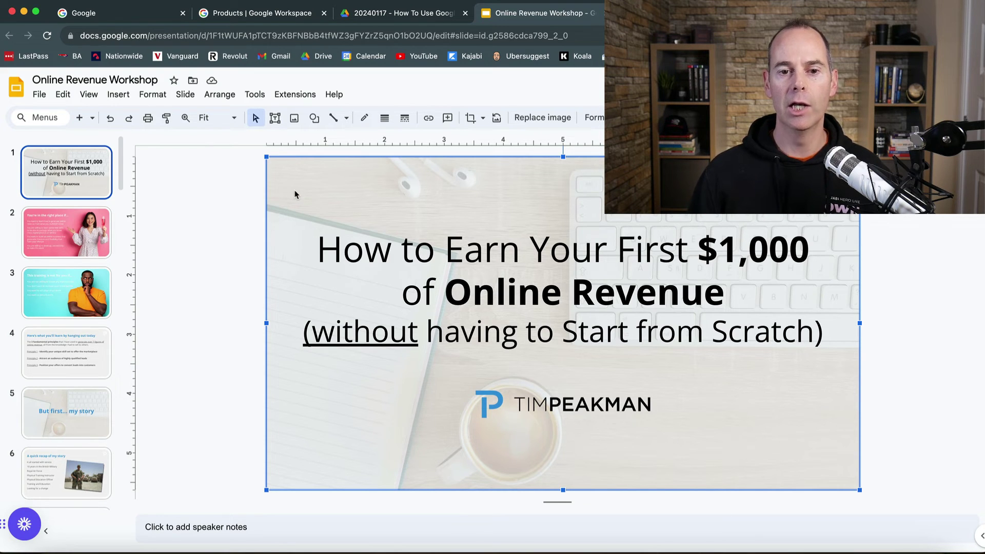
{"action": "left_click", "coordinate": [240, 203]}
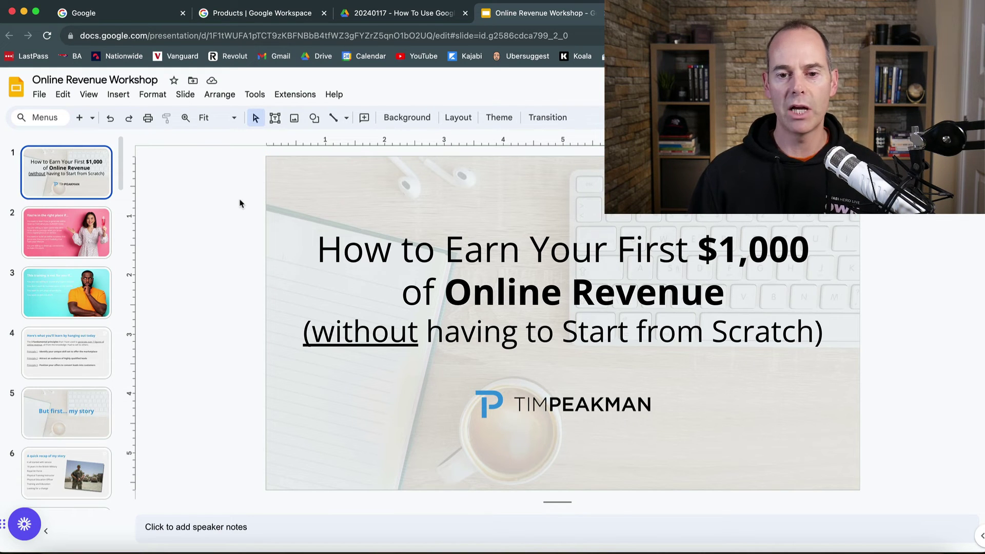
{"action": "left_click", "coordinate": [80, 233]}
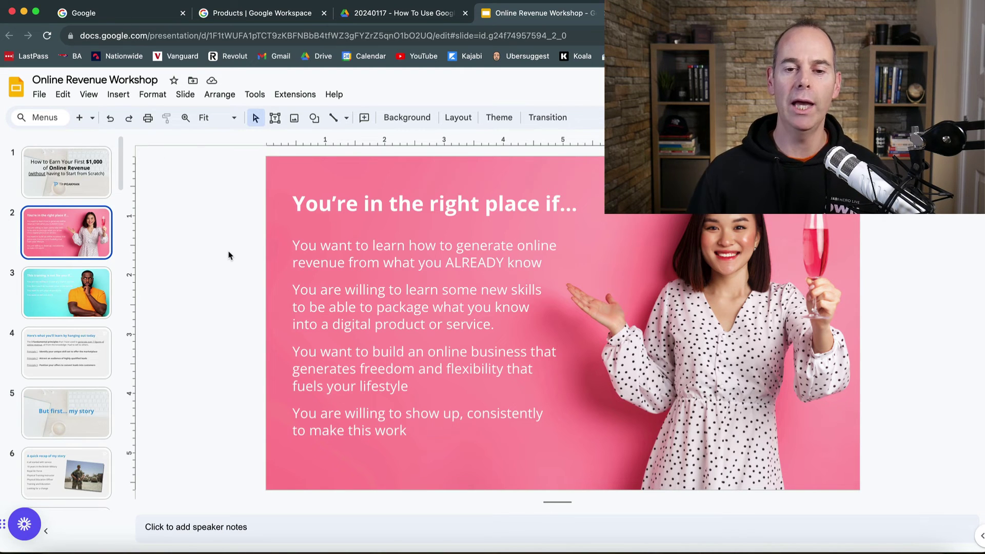
{"action": "left_click", "coordinate": [73, 289]}
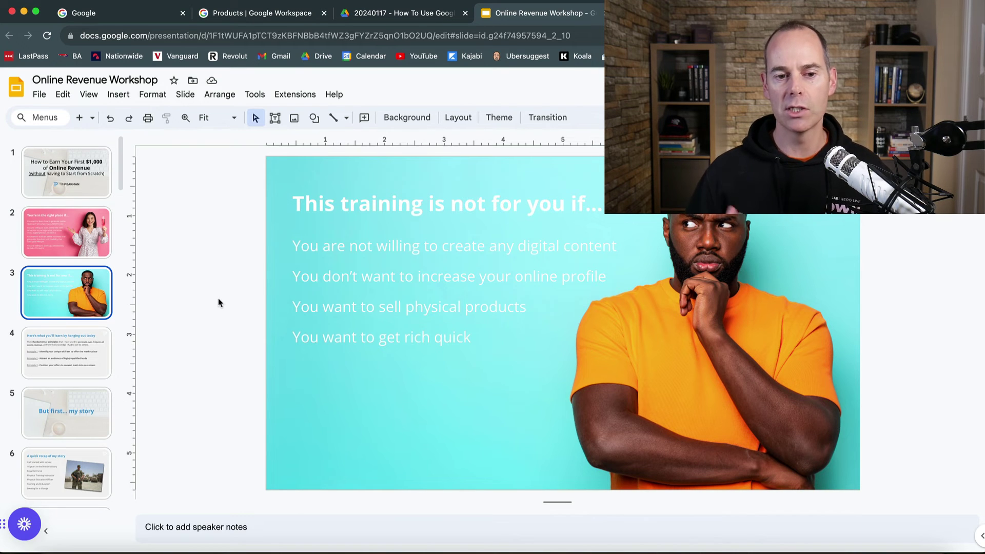
{"action": "left_click", "coordinate": [76, 349]}
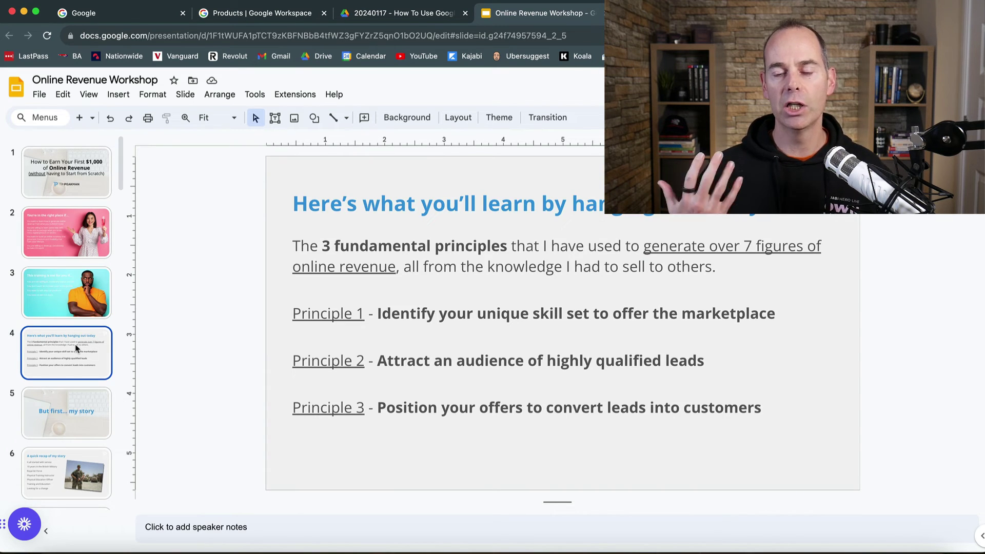
{"action": "triple_click", "coordinate": [388, 196]}
{"action": "left_click", "coordinate": [406, 249]}
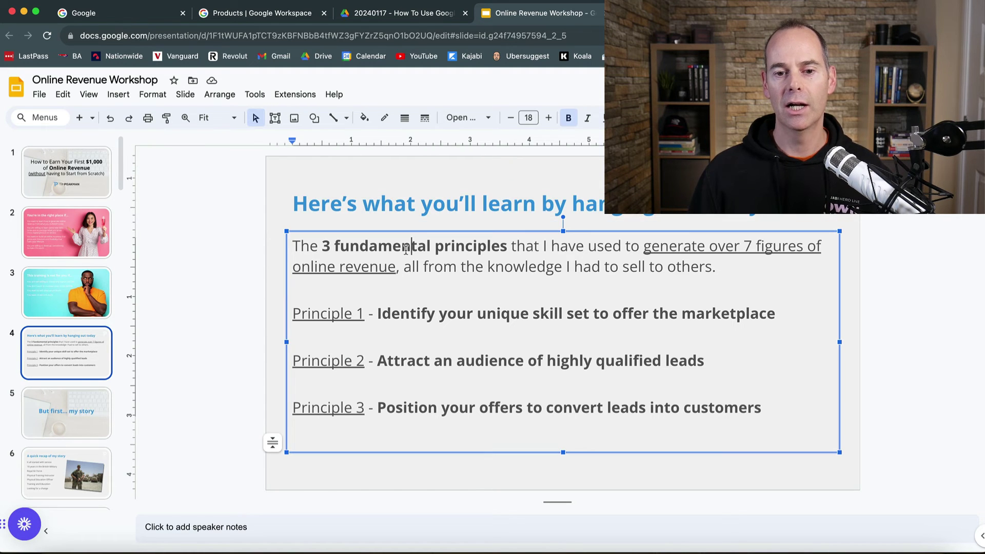
{"action": "left_click", "coordinate": [75, 404]}
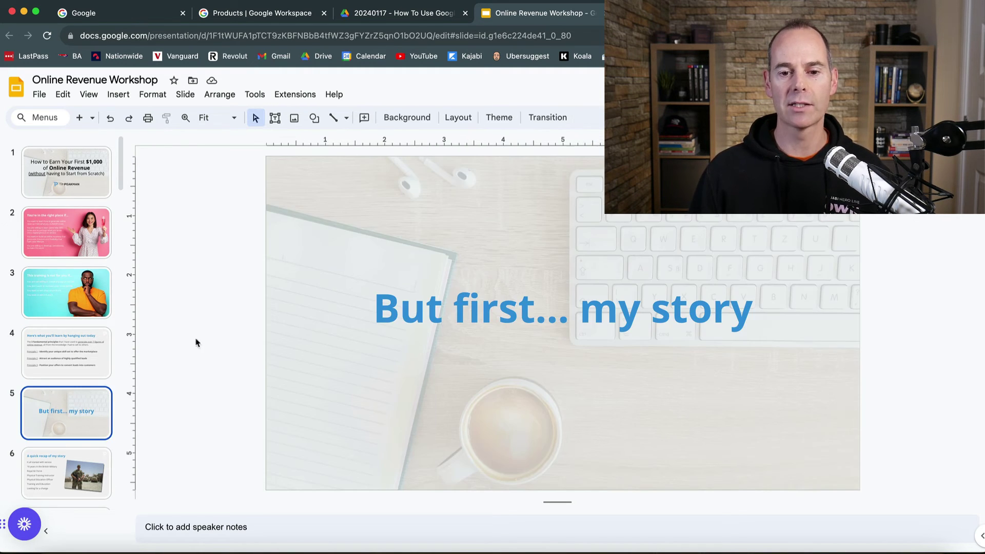
On slide 6, try trimming the soldier photo's right edge, undo it, and slightly reduce its tilt.
{"action": "scroll", "coordinate": [84, 441], "scroll_direction": "down", "scroll_amount": 1}
{"action": "left_click", "coordinate": [82, 440]}
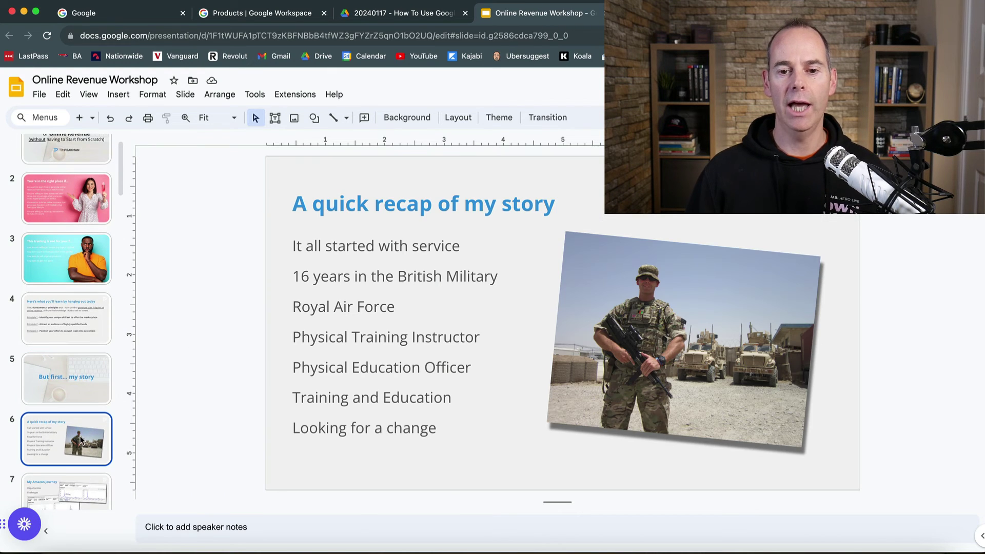
{"action": "left_click", "coordinate": [604, 297]}
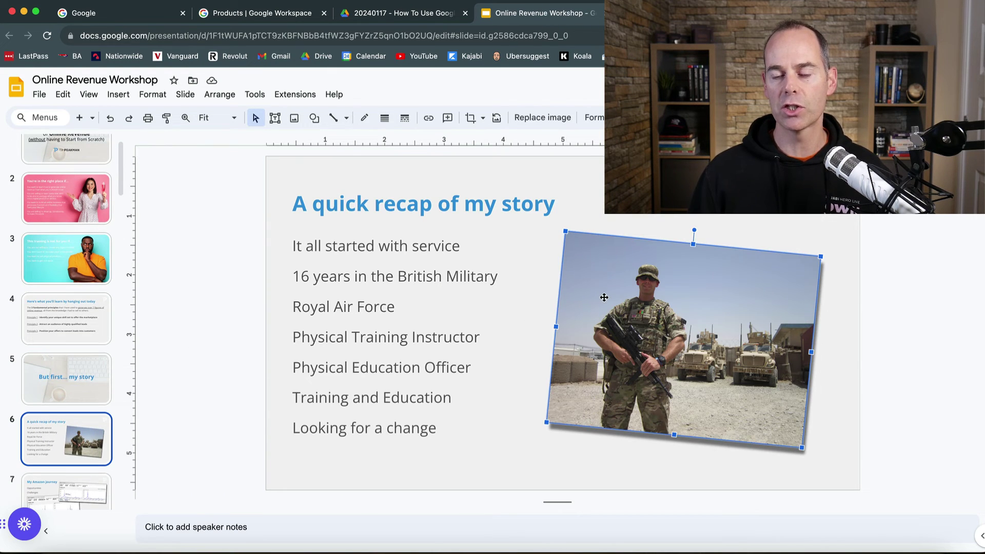
{"action": "double_click", "coordinate": [683, 303]}
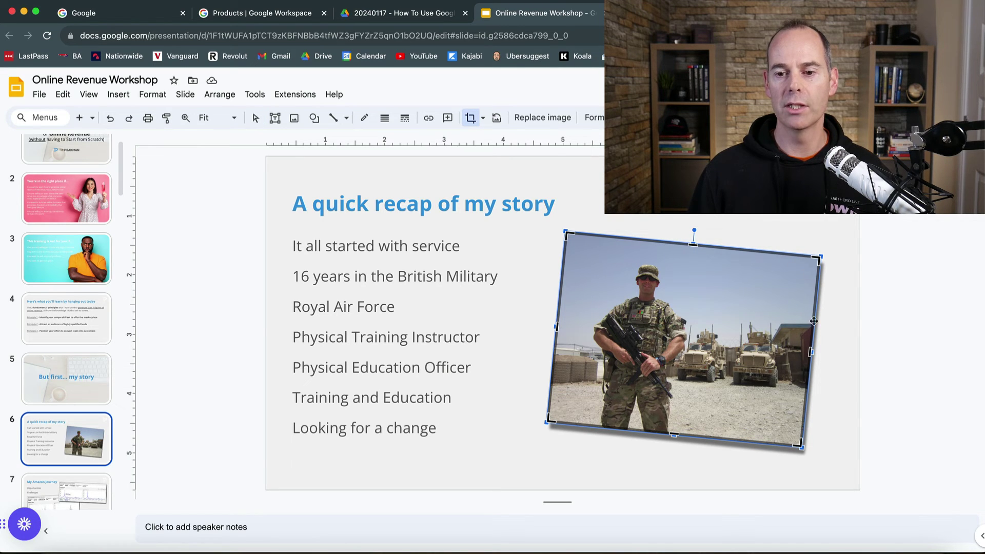
{"action": "left_click_drag", "start_coordinate": [810, 352], "coordinate": [778, 349]}
{"action": "key", "text": "super+z"}
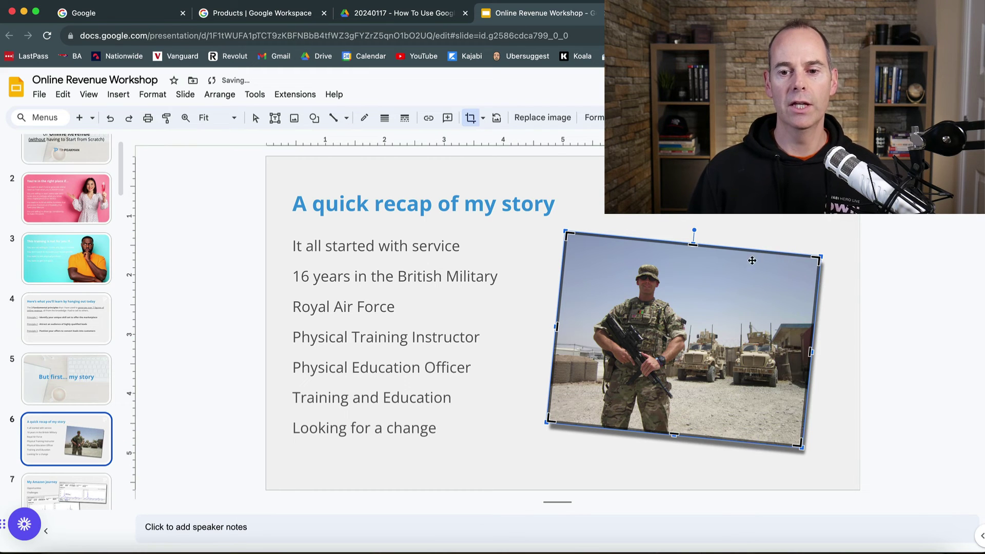
{"action": "left_click_drag", "start_coordinate": [694, 230], "coordinate": [690, 232]}
Go to slide 7, My Amazon journey, and select the upper-right sales snapshot image.
{"action": "left_click", "coordinate": [74, 378]}
{"action": "scroll", "coordinate": [74, 378], "scroll_direction": "down", "scroll_amount": 3}
{"action": "left_click", "coordinate": [101, 359]}
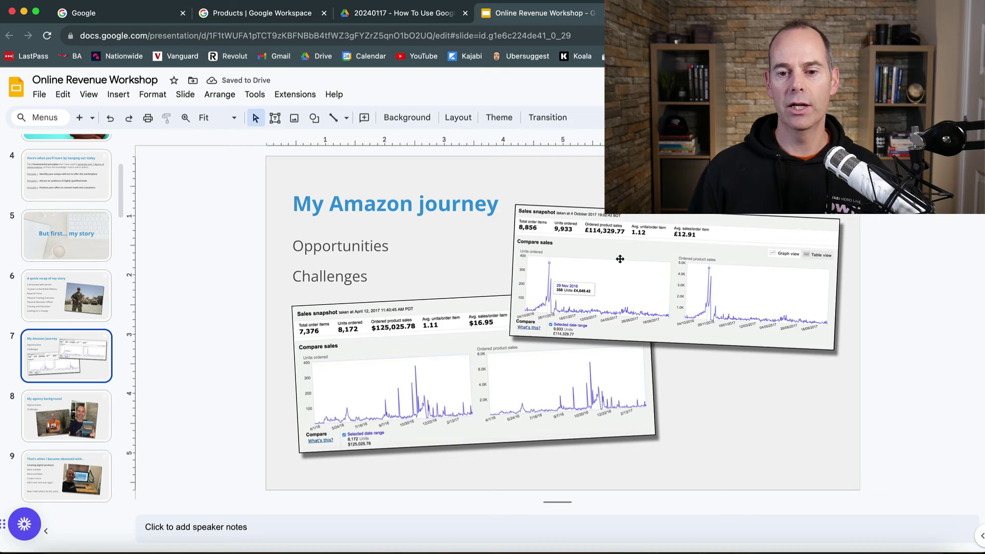
{"action": "left_click", "coordinate": [620, 257]}
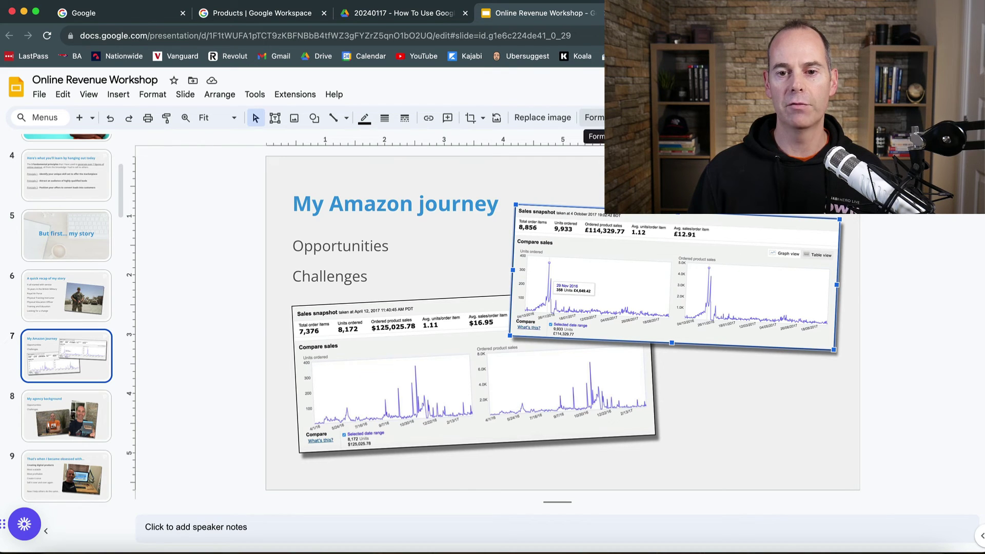
Review the snapshot's Drop shadow settings in Format options, then move to slide 13.
{"action": "left_click", "coordinate": [594, 118]}
{"action": "left_click", "coordinate": [821, 302]}
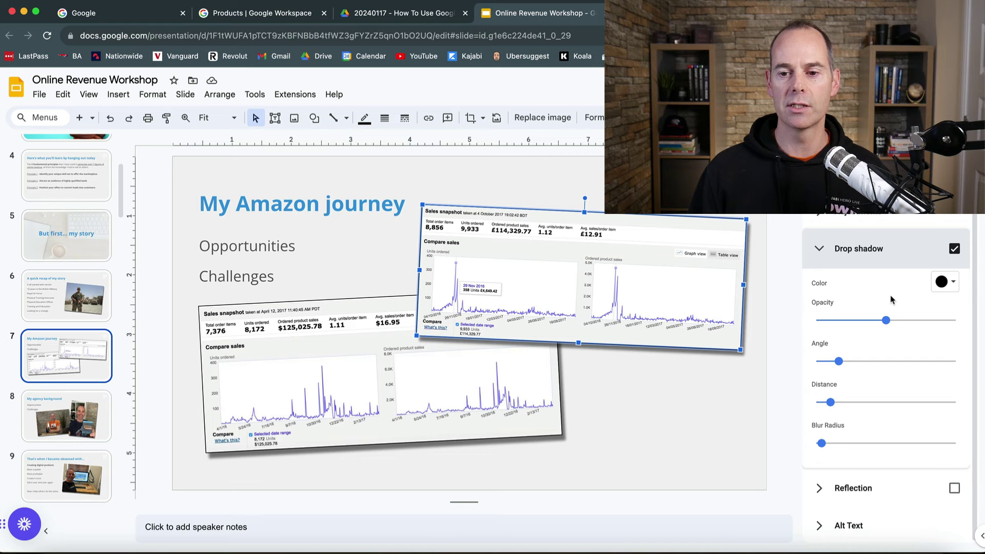
{"action": "scroll", "coordinate": [867, 301], "scroll_direction": "up", "scroll_amount": 1}
{"action": "left_click", "coordinate": [821, 260]}
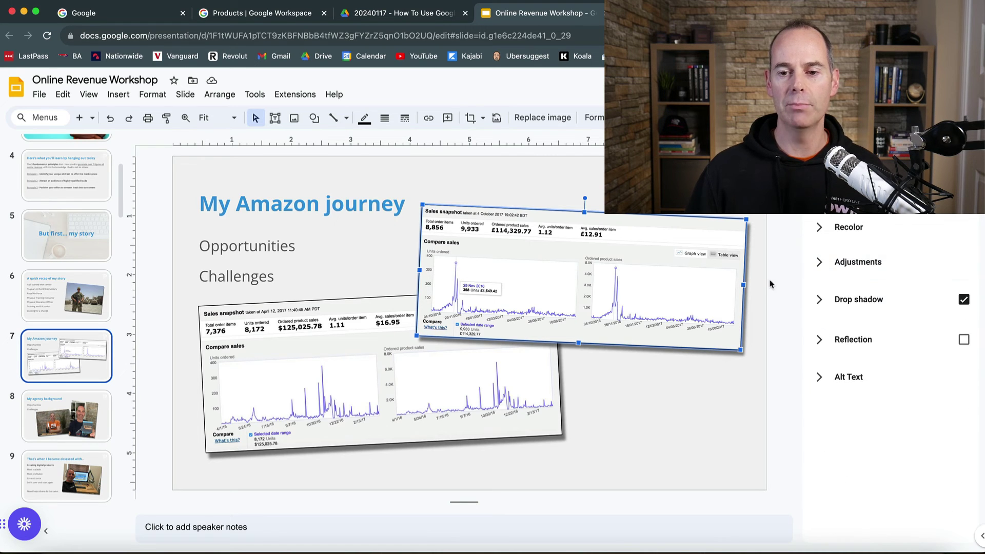
{"action": "scroll", "coordinate": [72, 414], "scroll_direction": "down", "scroll_amount": 6}
{"action": "scroll", "coordinate": [72, 415], "scroll_direction": "down", "scroll_amount": 2}
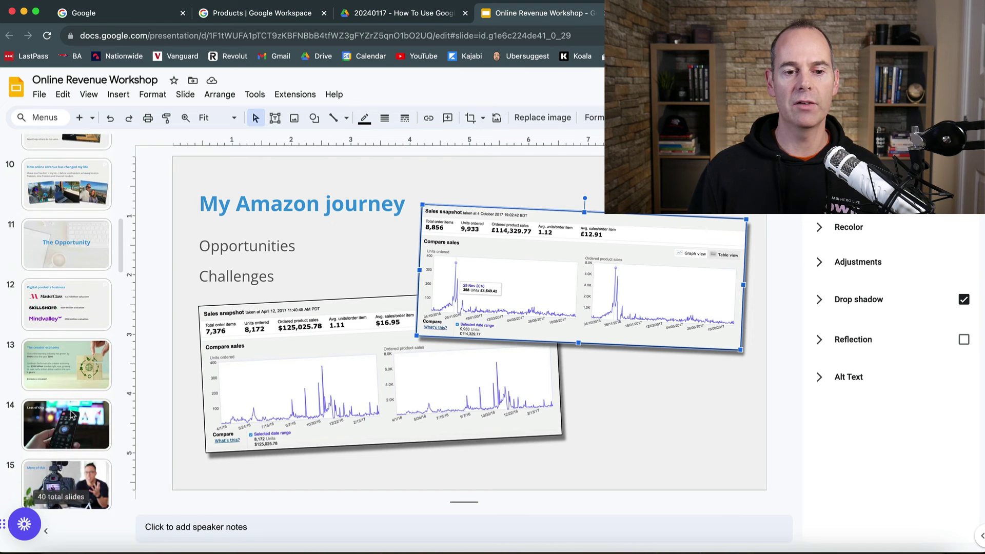
{"action": "left_click", "coordinate": [67, 371]}
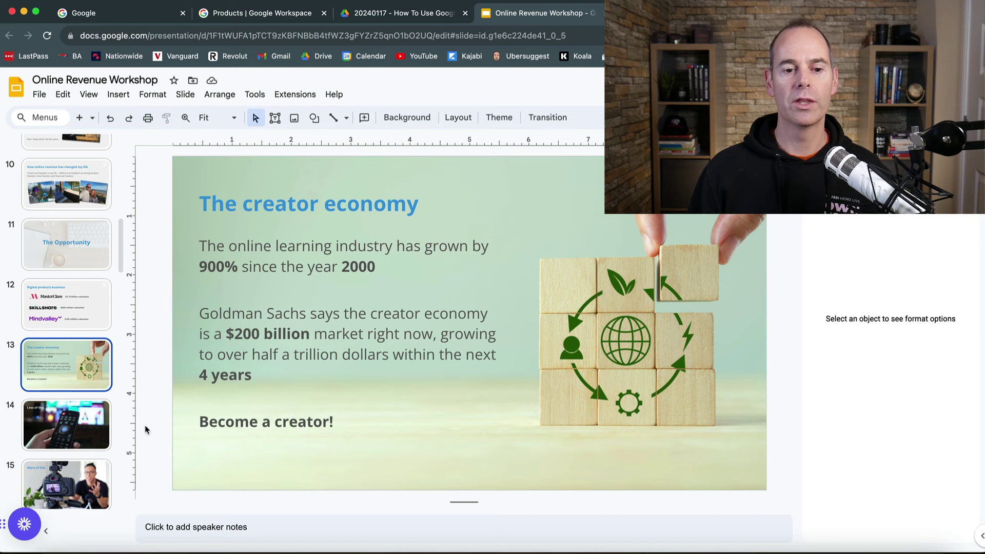
Select slide 14 and start the full-screen slideshow with Cmd+Enter.
{"action": "left_click", "coordinate": [82, 432]}
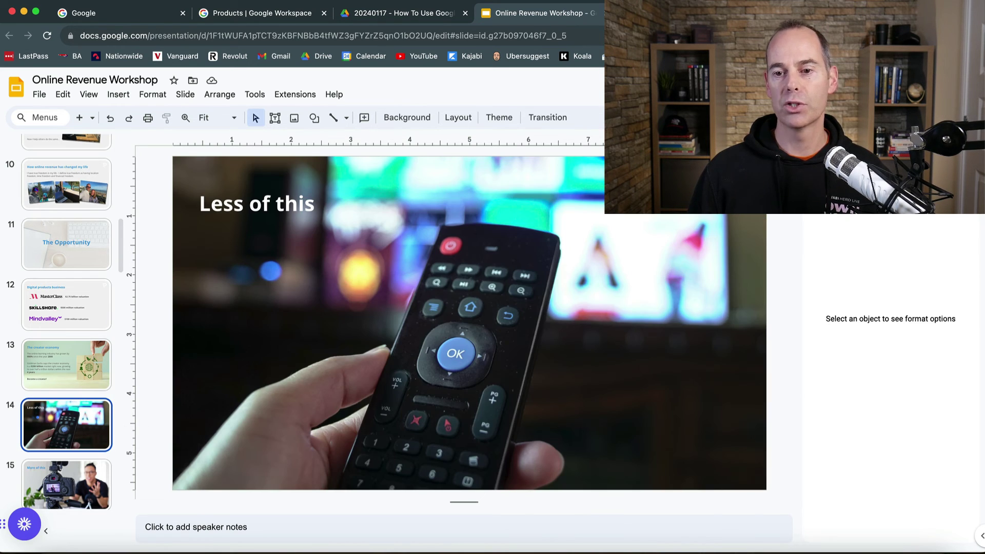
{"action": "key", "text": "super+Return"}
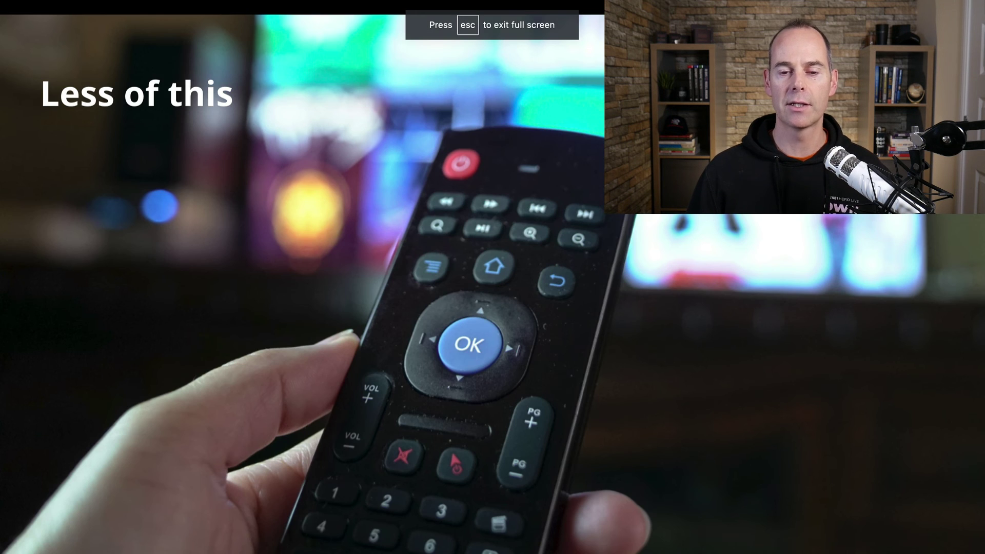